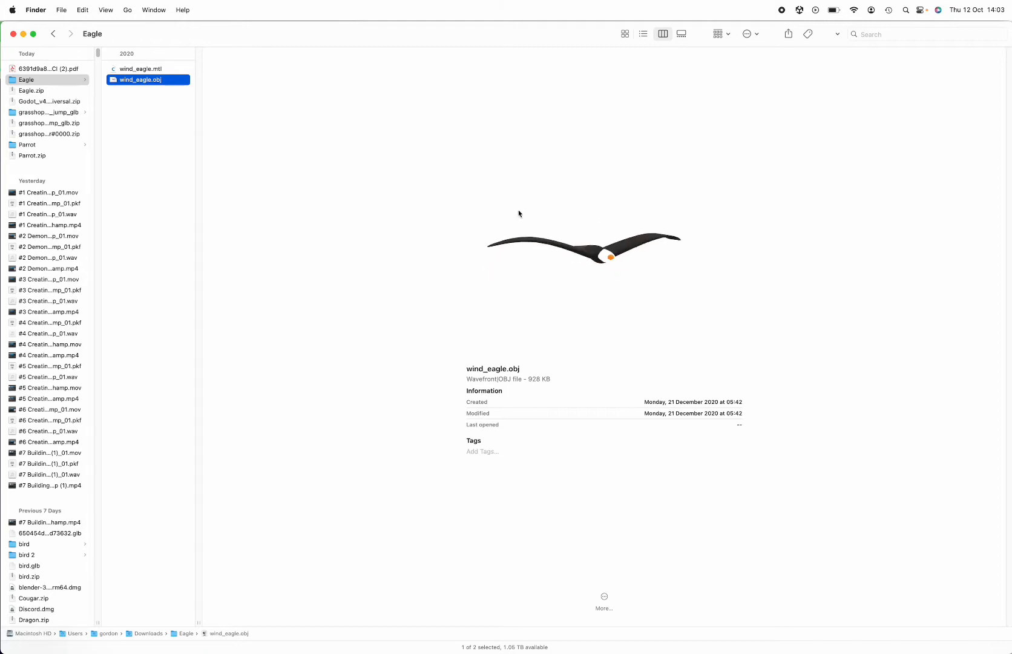
Preview the wind_eagle.obj model in the Eagle folder and examine it from several angles
left_click(162, 70)
left_click(149, 80)
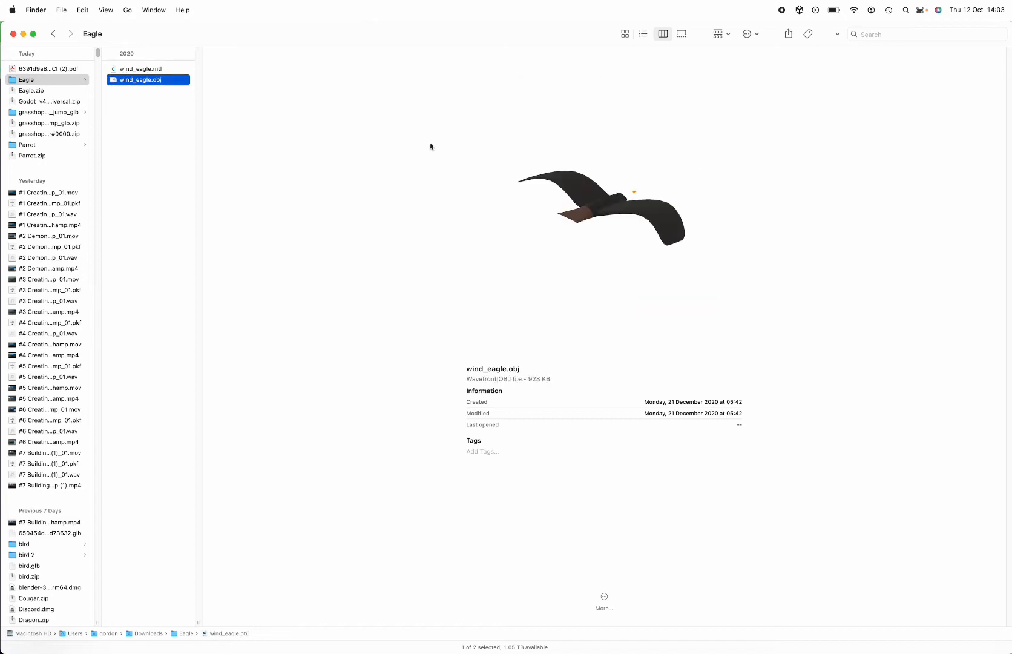
left_click_drag(587, 231, 526, 237)
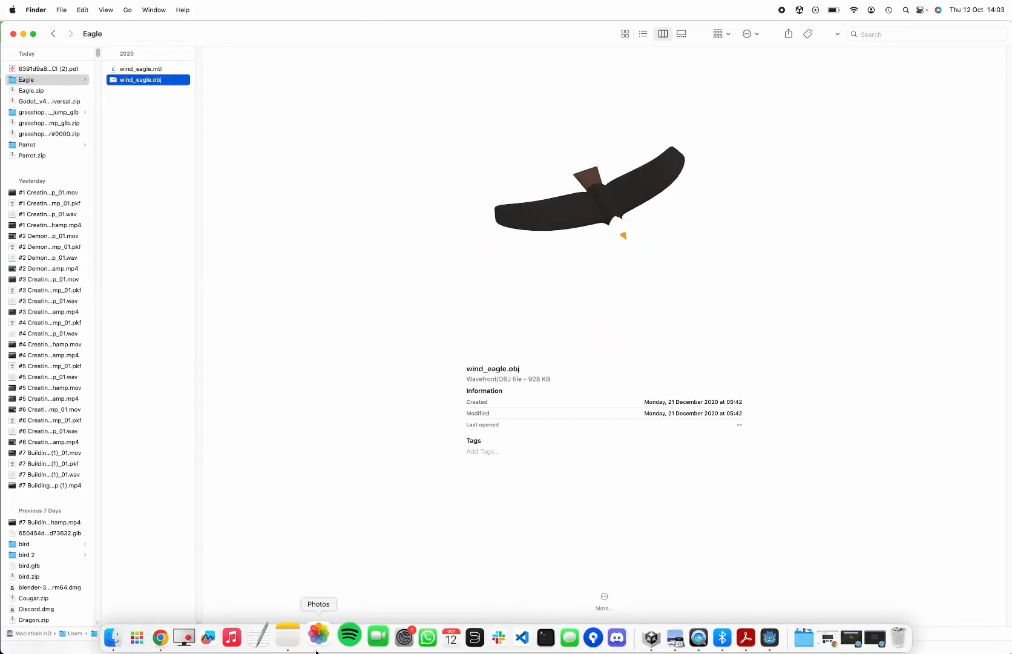
left_click_drag(617, 227, 591, 237)
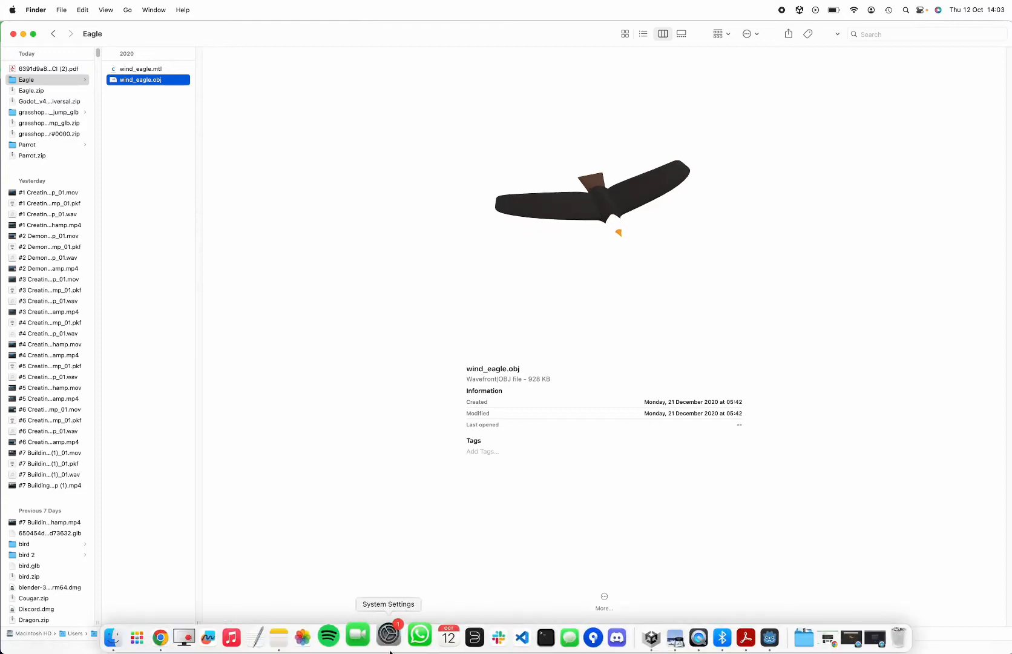
Check the model attribution note in Notes, and return to the eagle preview in Finder
left_click(290, 635)
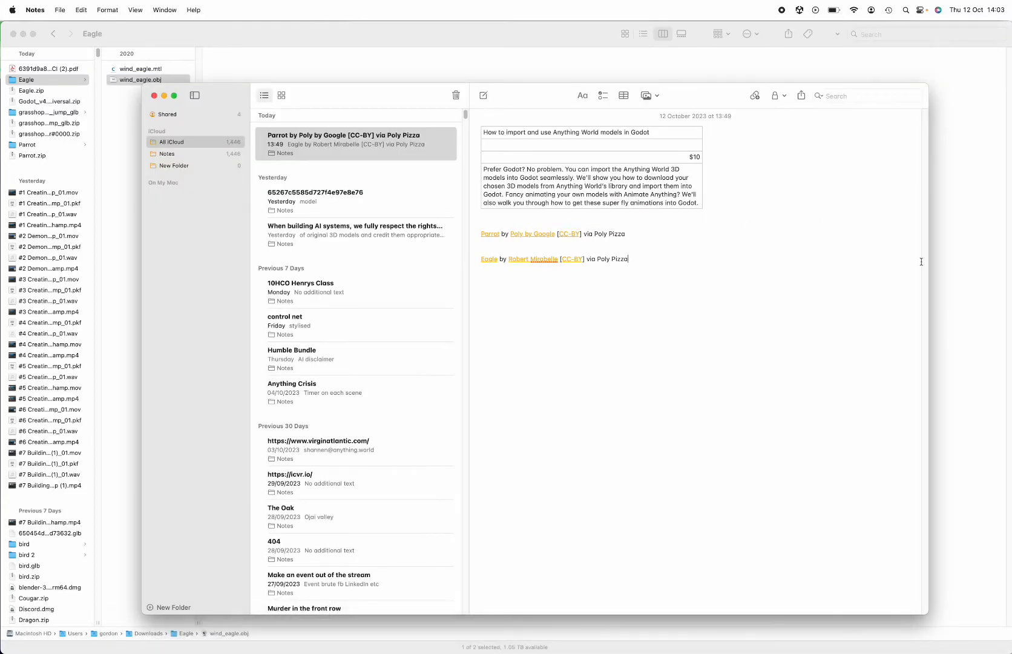
left_click(941, 266)
left_click_drag(942, 266, 638, 191)
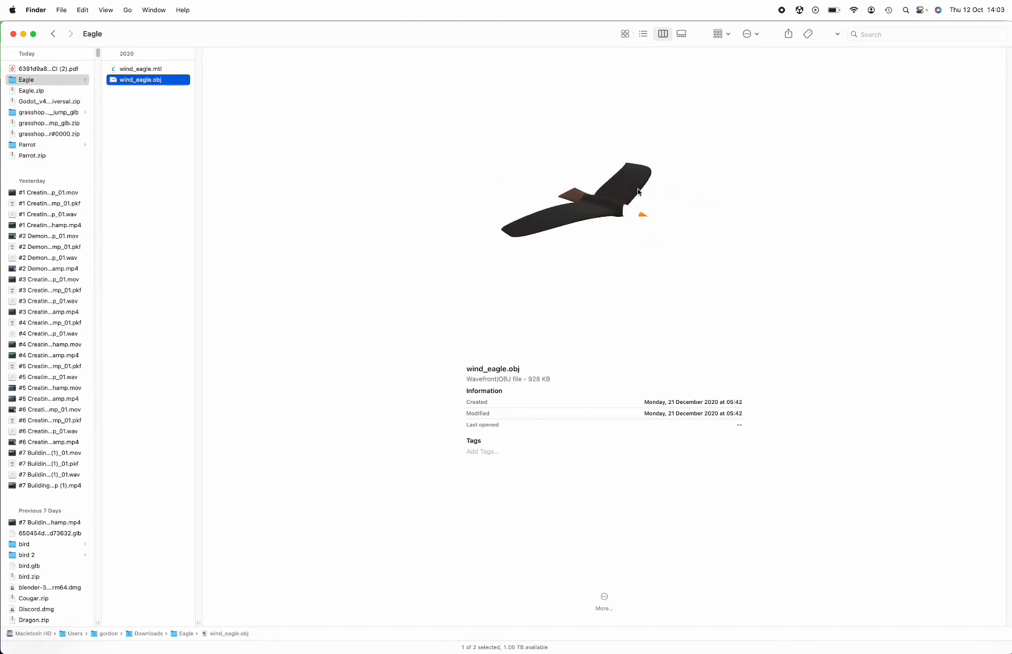
Switch to Chrome and open the model upload page of Animate Anything
key("super+Tab")
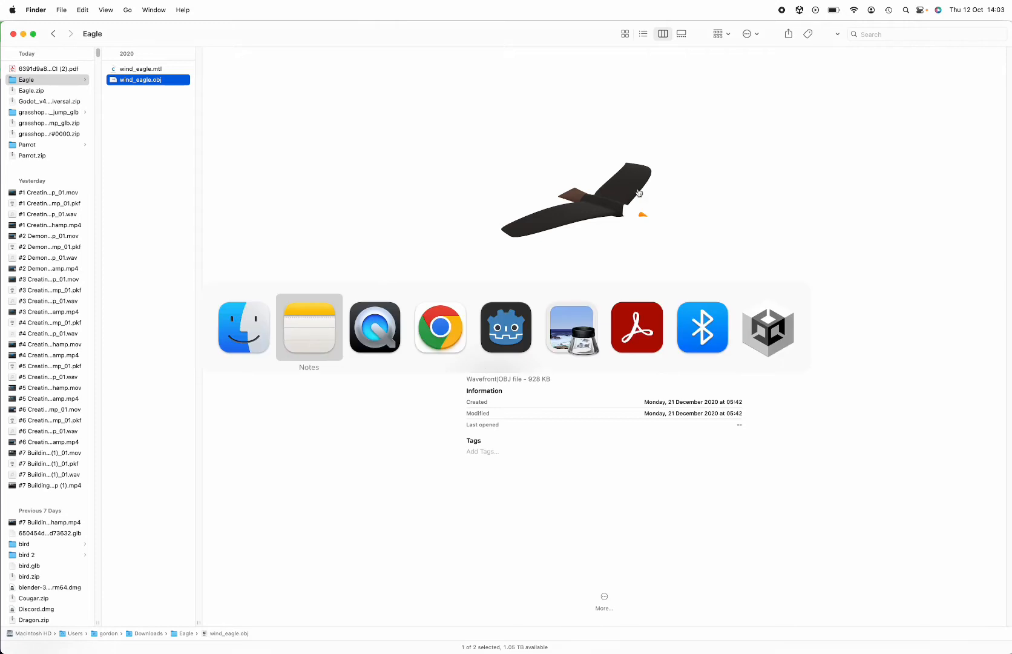
key("super+Tab")
key("super+Tab")
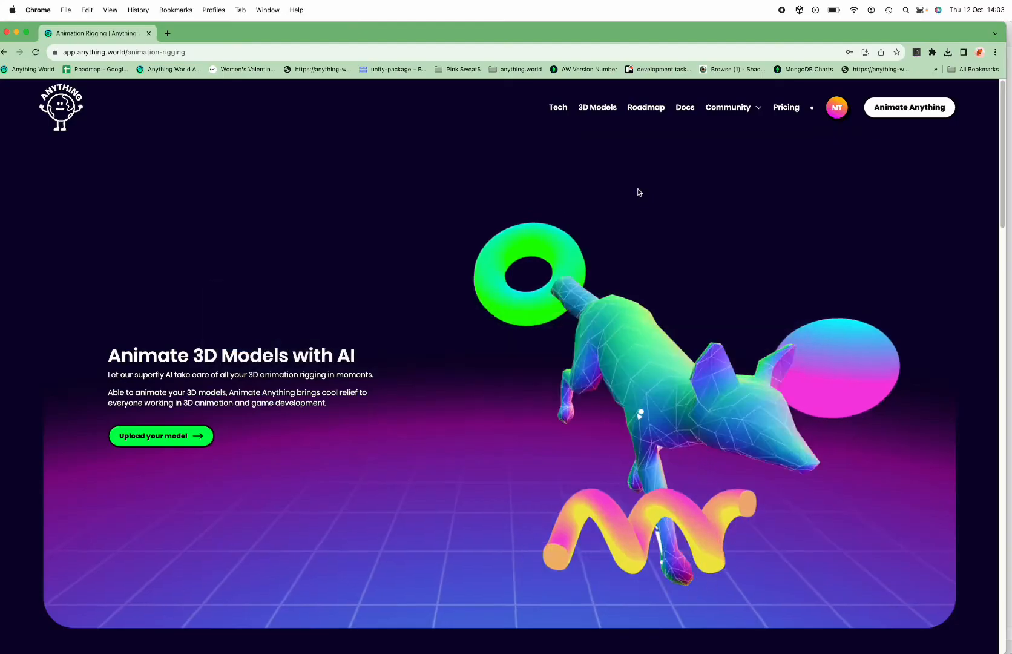
left_click(174, 437)
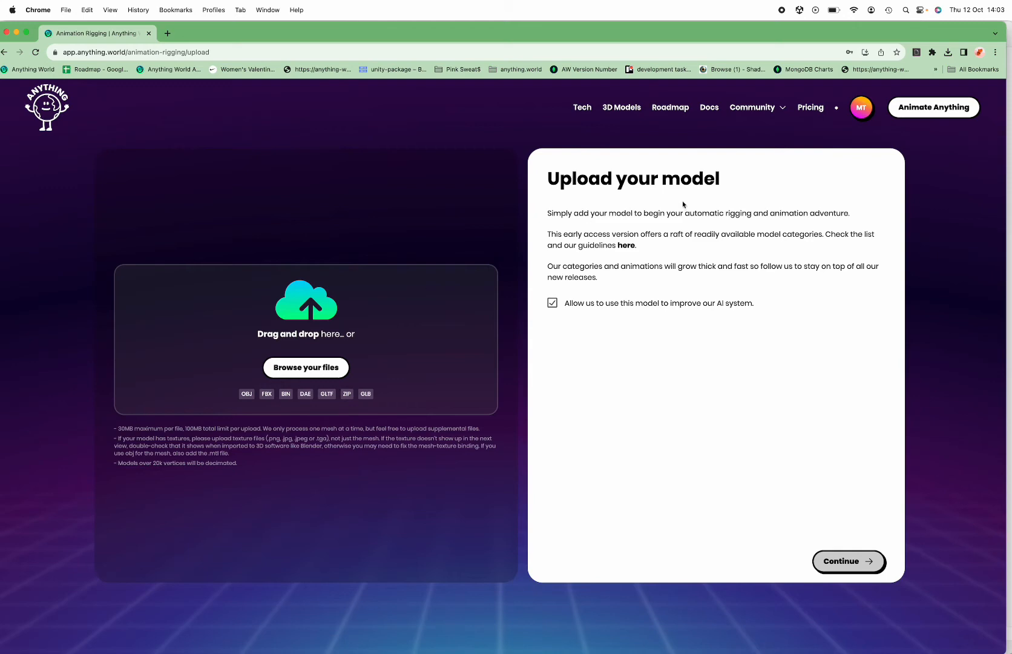
left_click(934, 107)
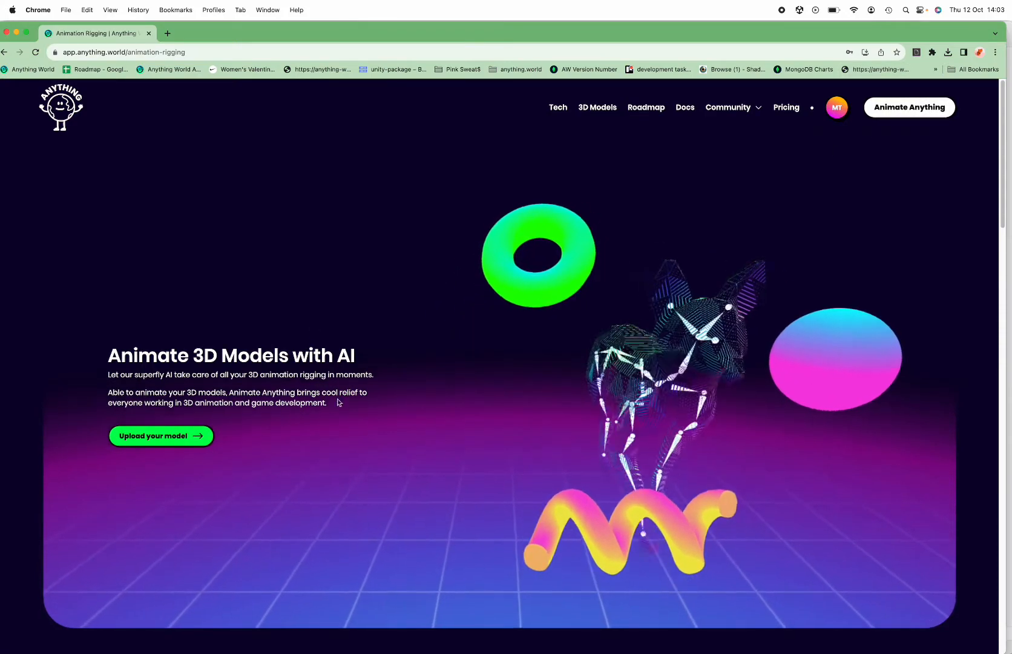
left_click(192, 430)
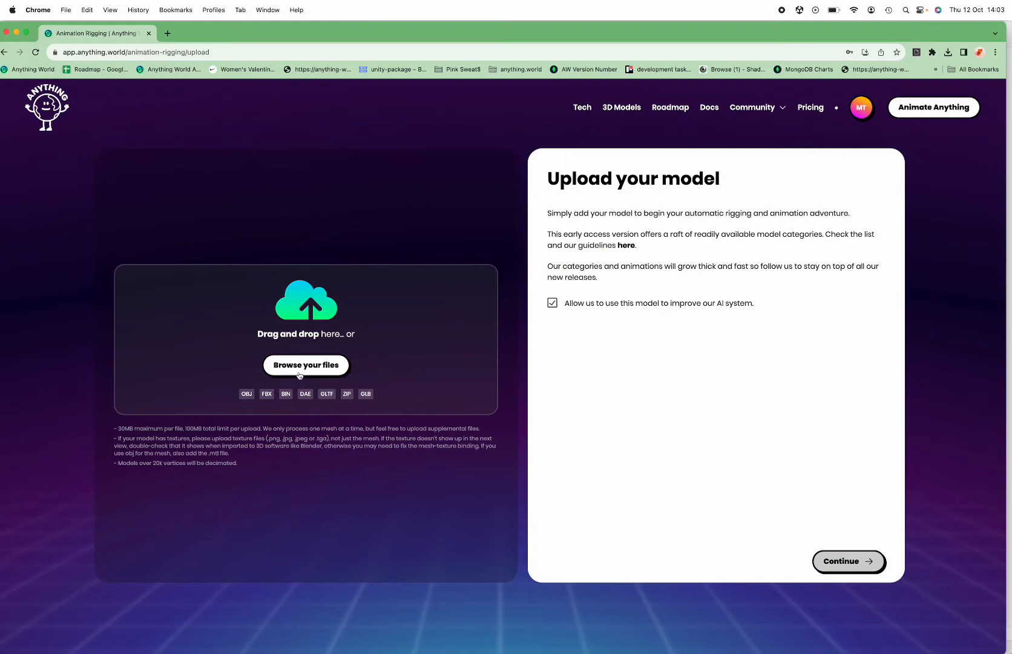
Upload wind_eagle.mtl and wind_eagle.obj from the Eagle folder and proceed to the model info
left_click(299, 375)
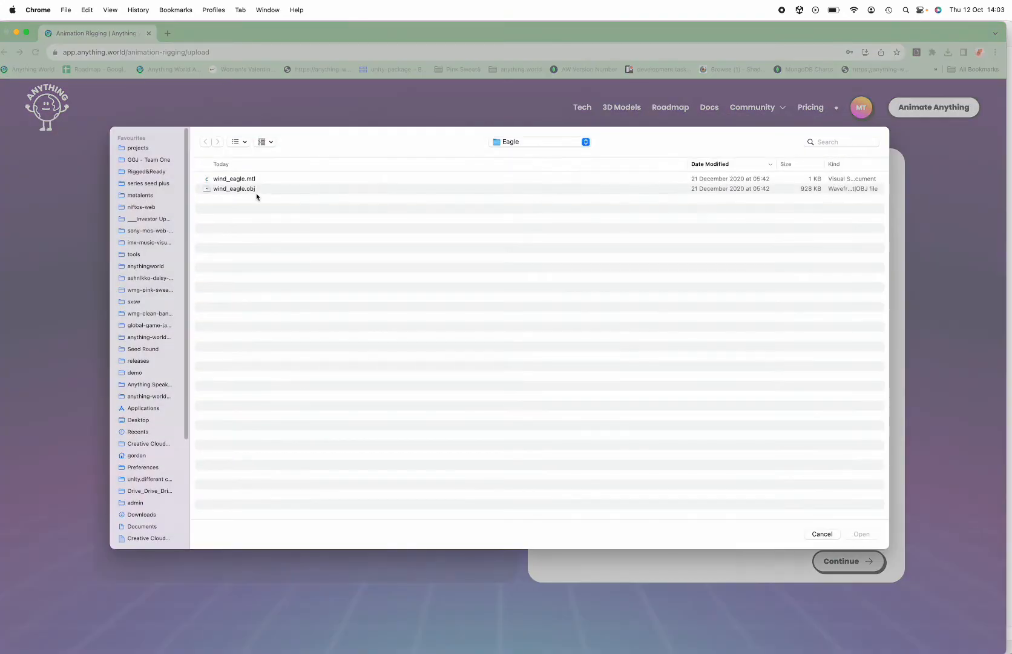
left_click(238, 176)
left_click(239, 189, "shift")
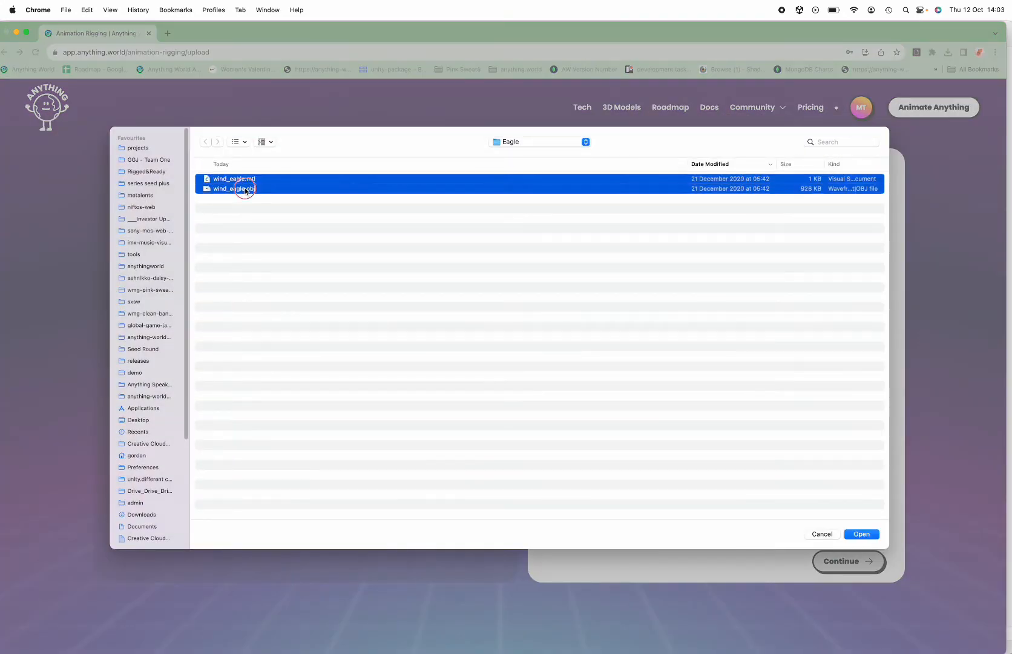
left_click(864, 536)
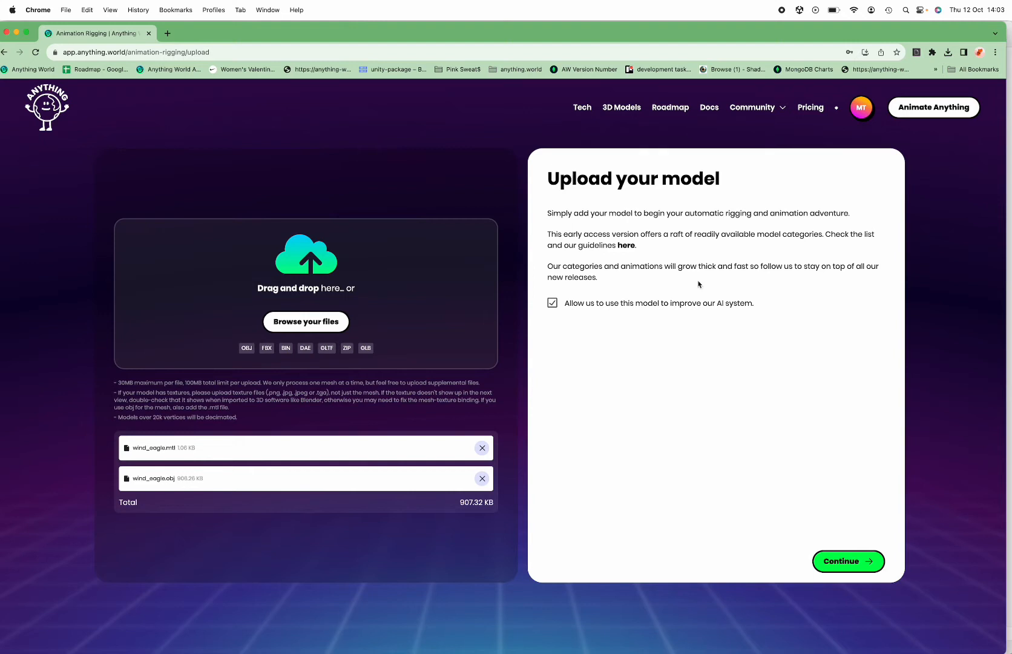
left_click(851, 563)
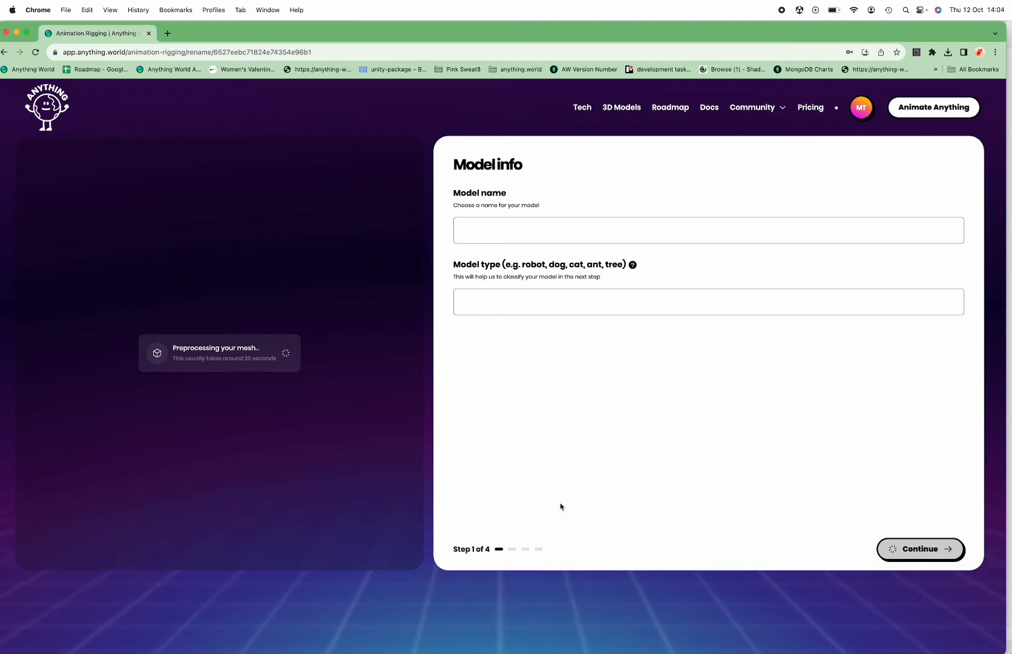
Name the model "Good eyes" and inspect the processed eagle mesh from several angles and distances
left_click(480, 226)
type("Good eyes")
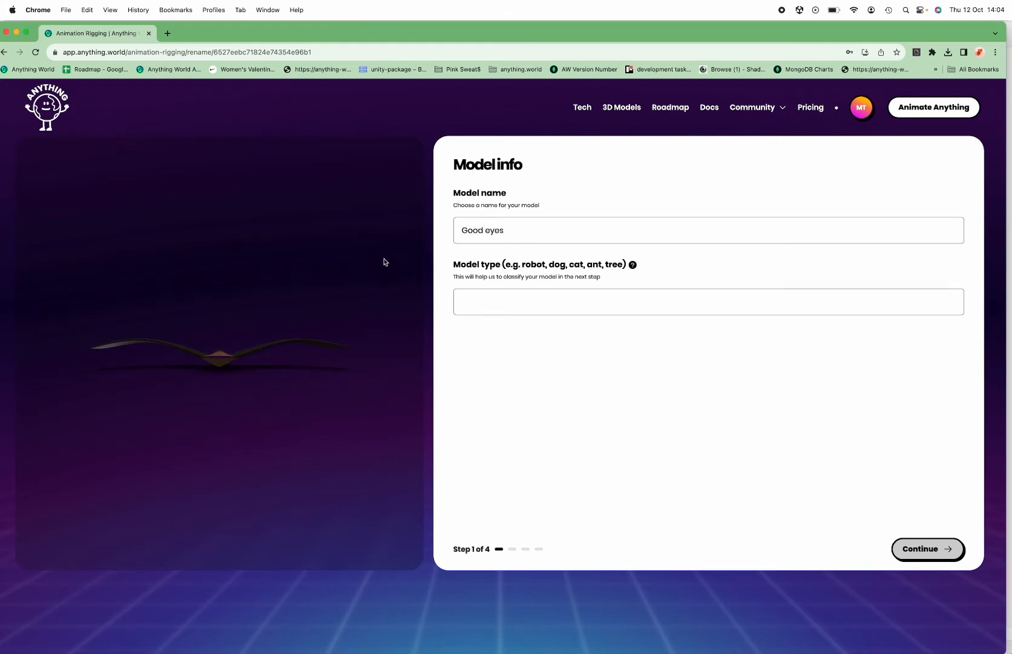
left_click_drag(304, 338, 221, 359)
scroll(202, 365, "up", 10)
scroll(201, 365, "down", 10)
scroll(243, 361, "up", 6)
scroll(239, 362, "down", 10)
scroll(220, 359, "up", 5)
scroll(221, 358, "down", 3)
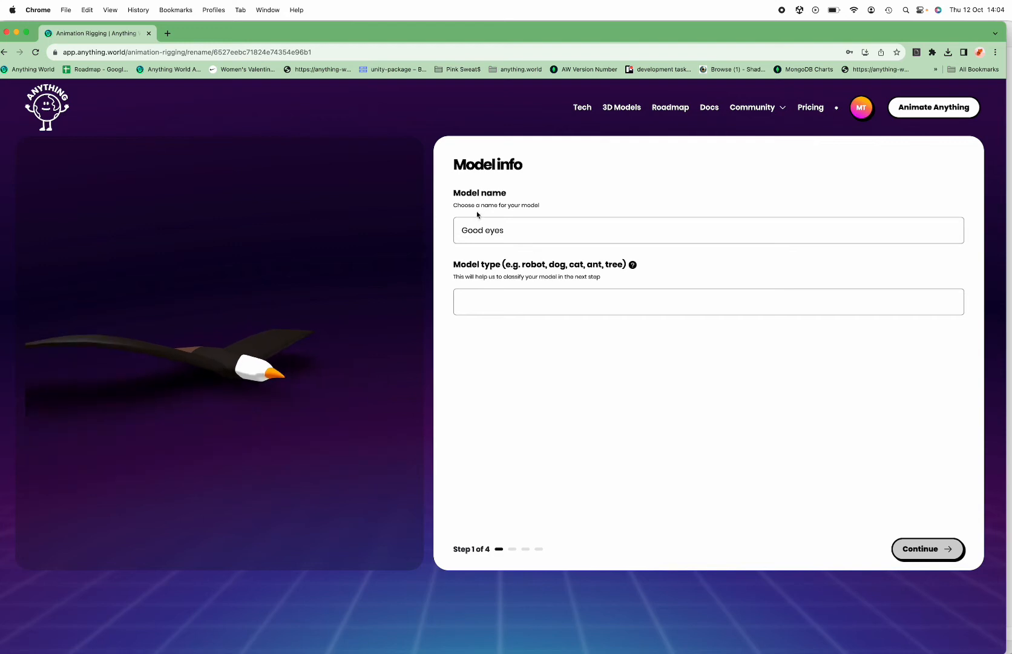
Change the model name to "No eagle eyes" and submit the info with the model type bird
double_click(471, 230)
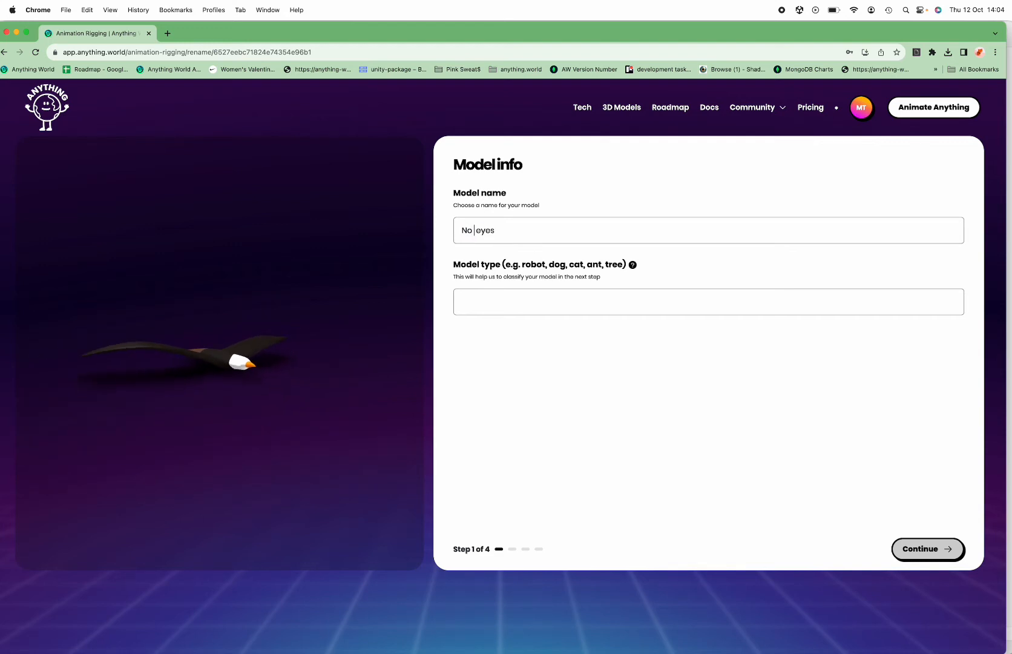
type("No eagle")
left_click(475, 291)
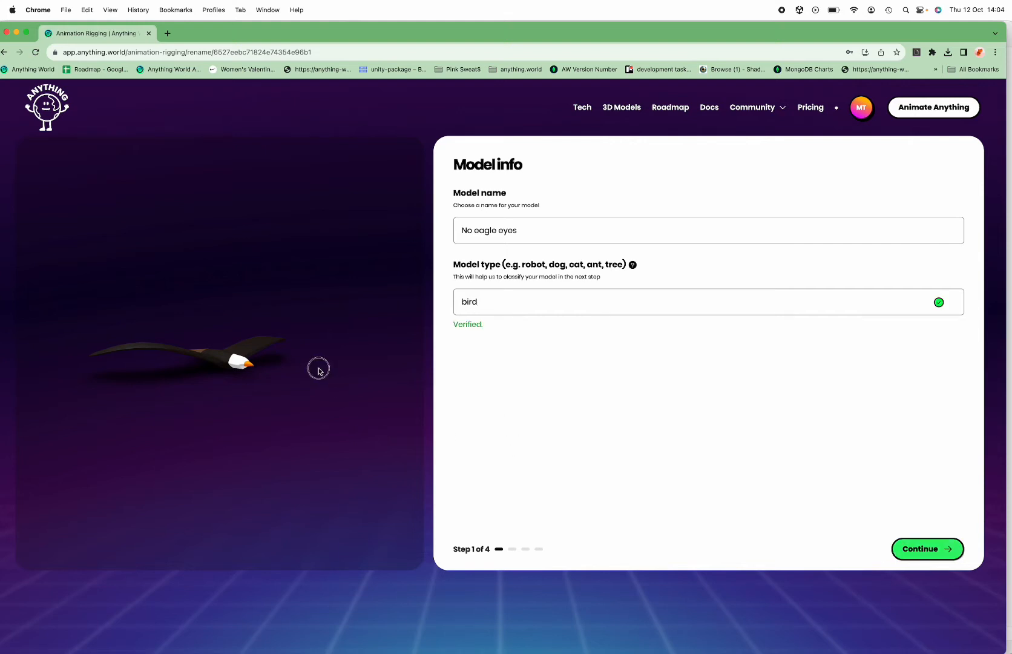
left_click(910, 558)
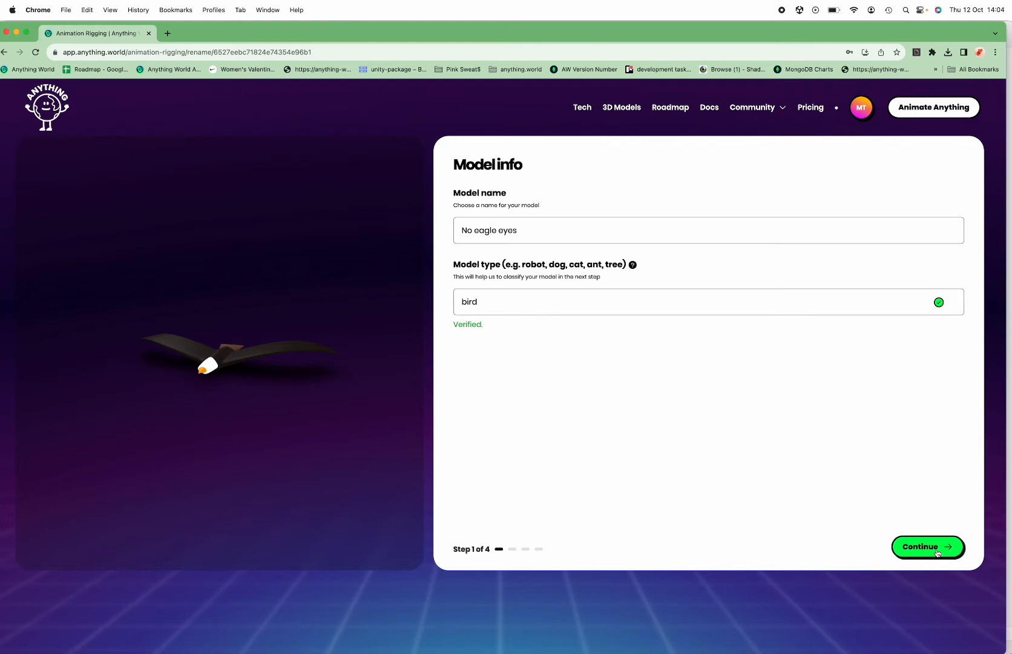
Examine the eagle preview beside the category choices from the front, above and side
left_click_drag(145, 308, 38, 328)
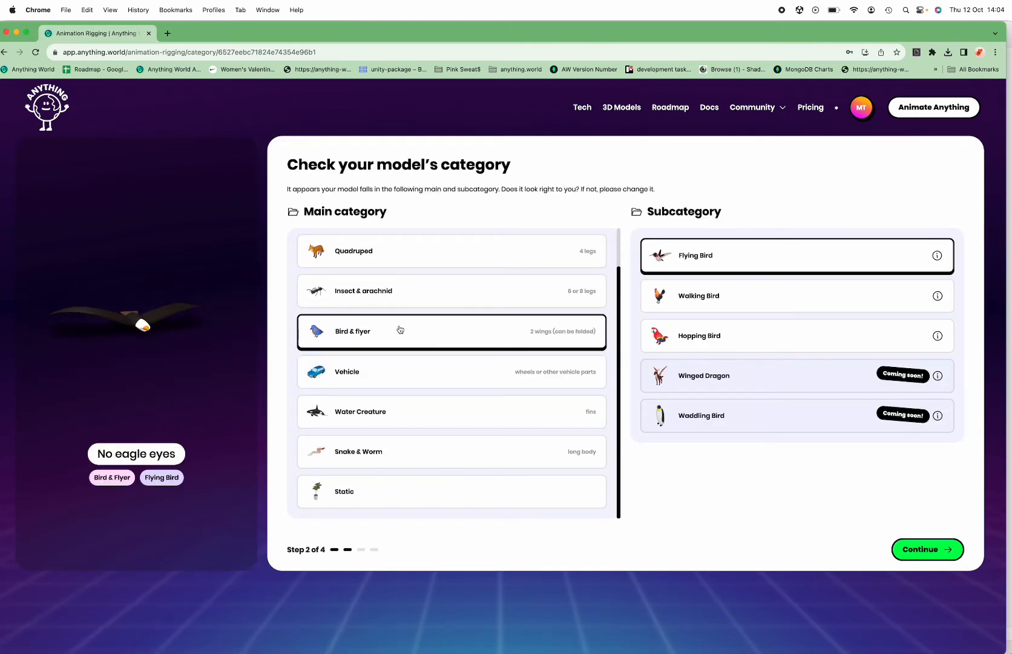
left_click_drag(194, 296, 185, 344)
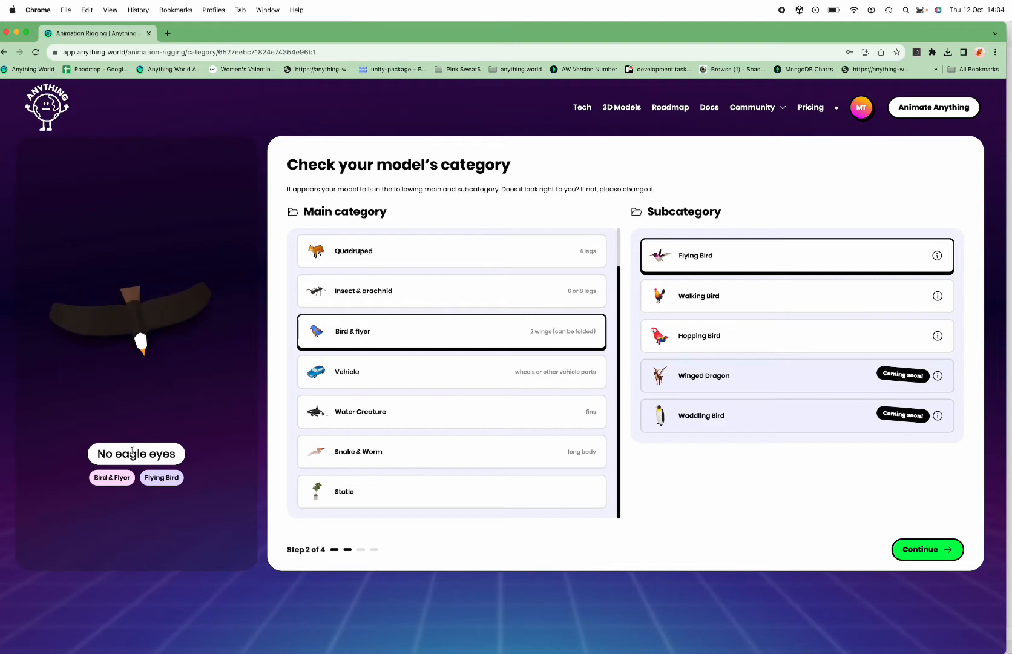
left_click_drag(173, 283, 194, 251)
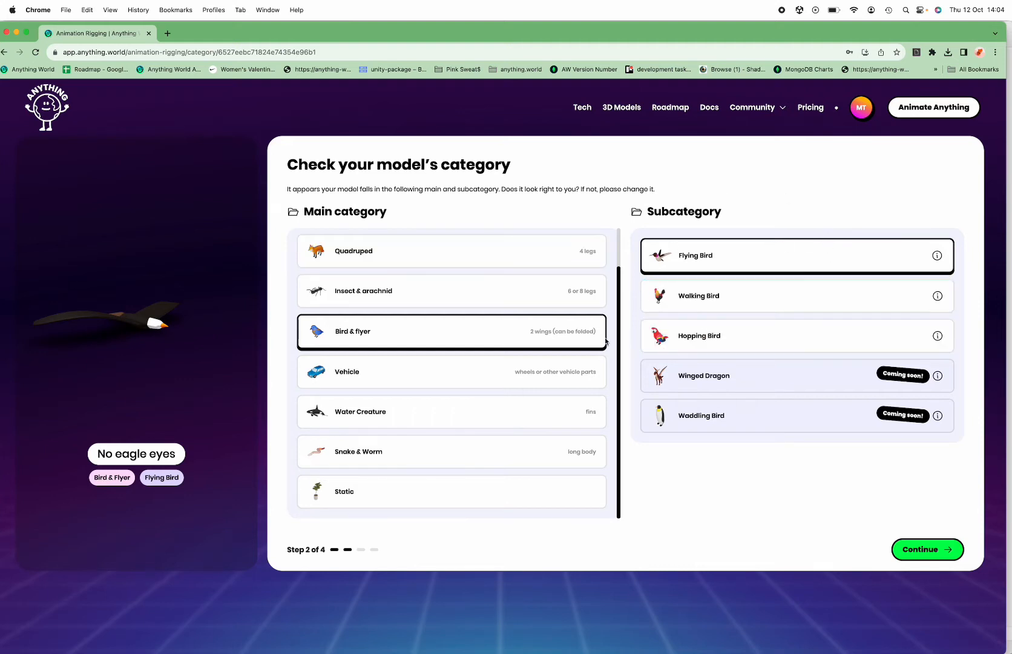
Browse the subcategories offered for the Biped, Quadruped, Insect & arachnid, Bird & flyer, Vehicle, Water Creature and Snake & Worm main categories
scroll(515, 291, "up", 2)
left_click(468, 265)
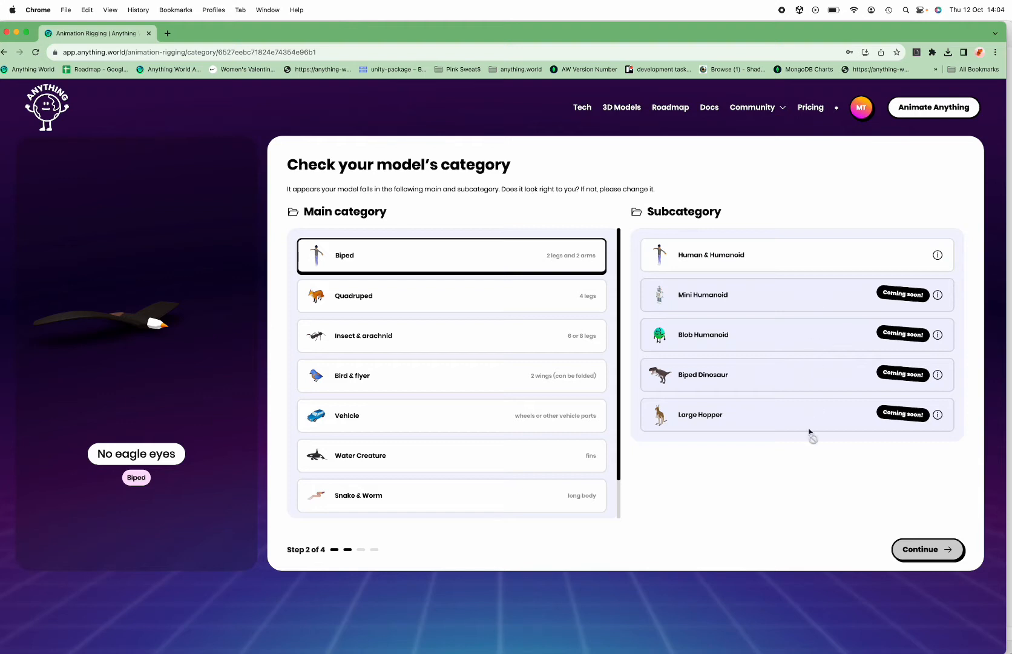
left_click(517, 296)
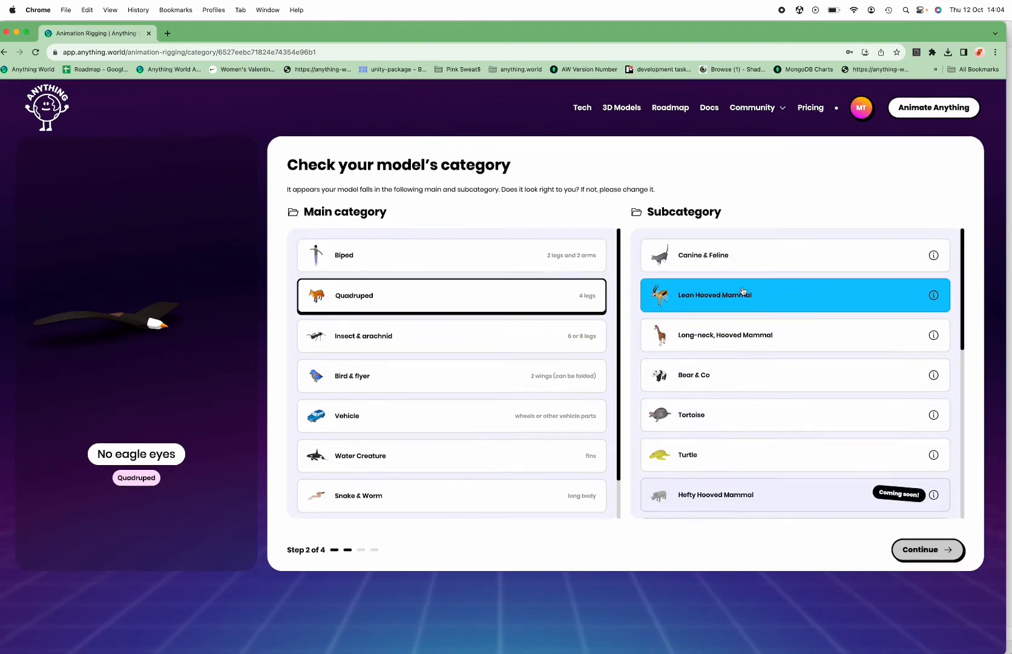
scroll(742, 335, "down", 1)
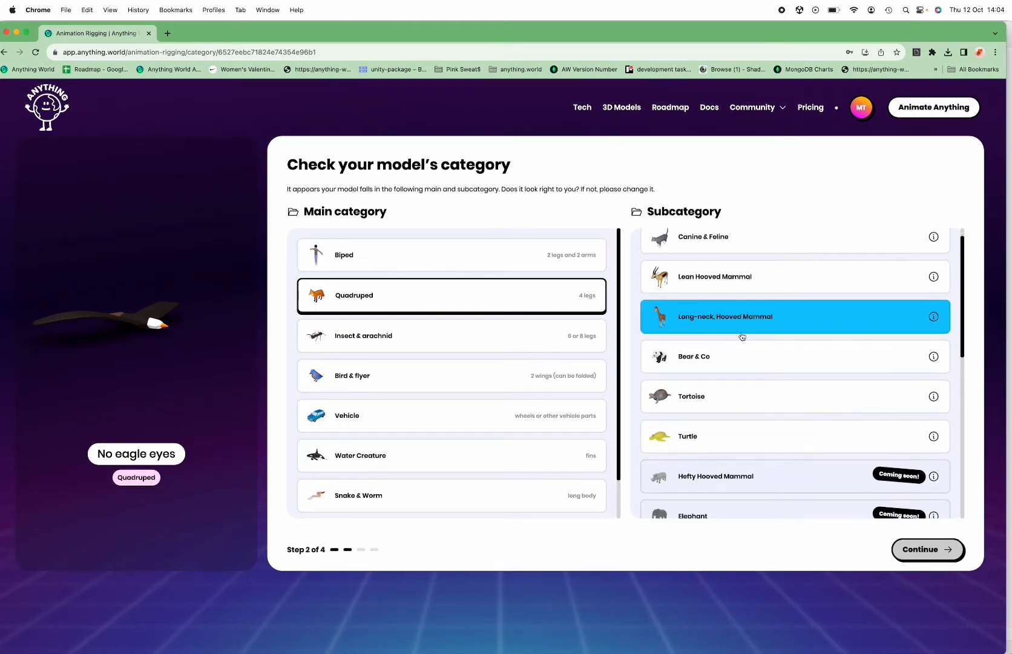
scroll(743, 365, "up", 1)
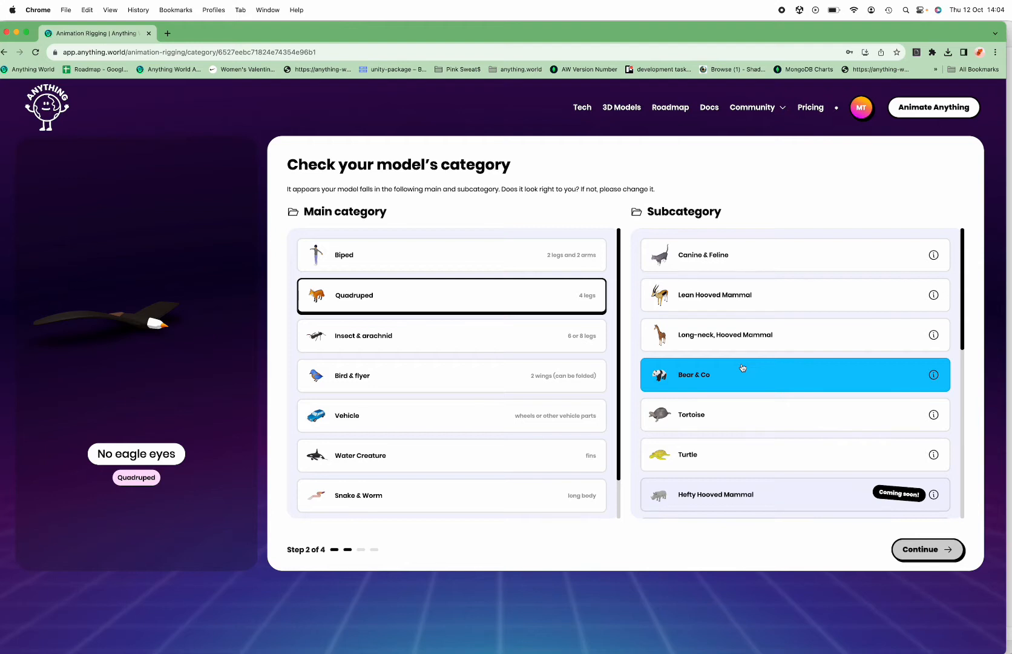
scroll(743, 367, "down", 10)
scroll(741, 364, "up", 10)
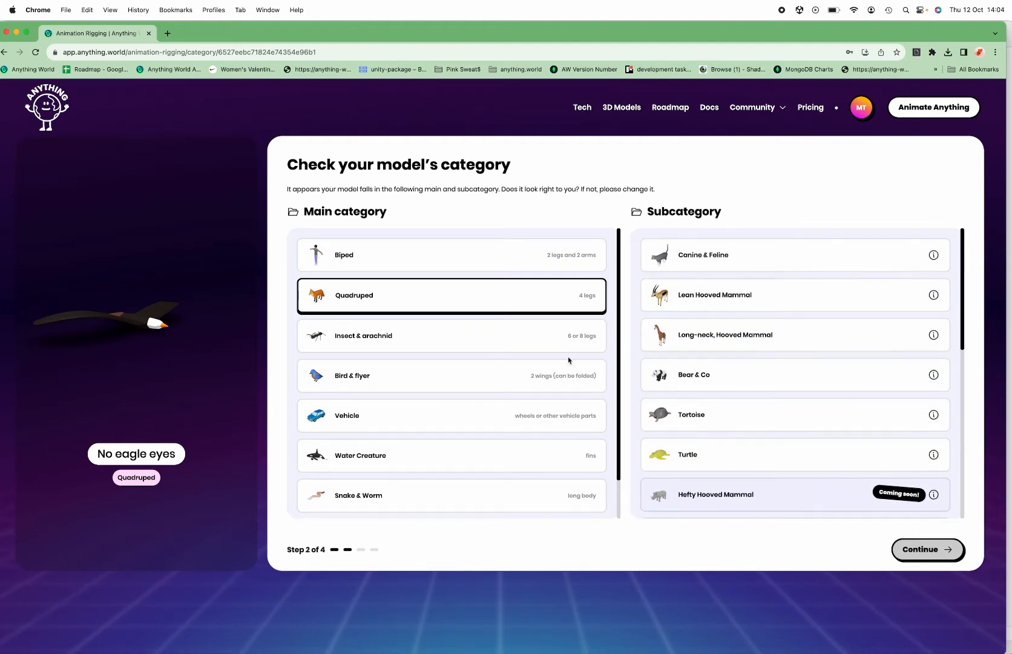
left_click(522, 337)
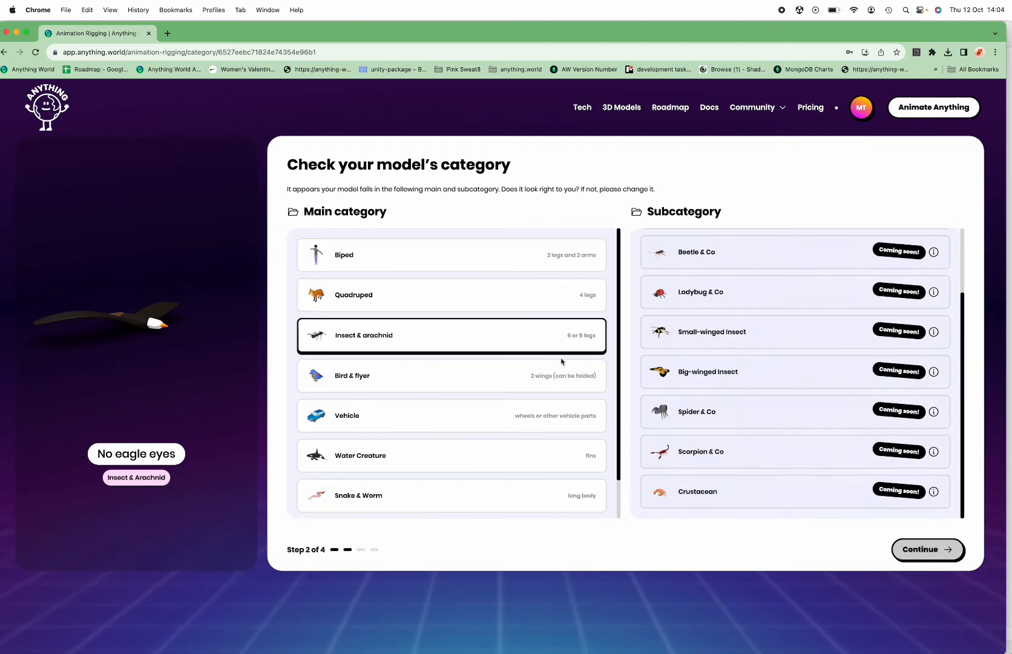
left_click(520, 379)
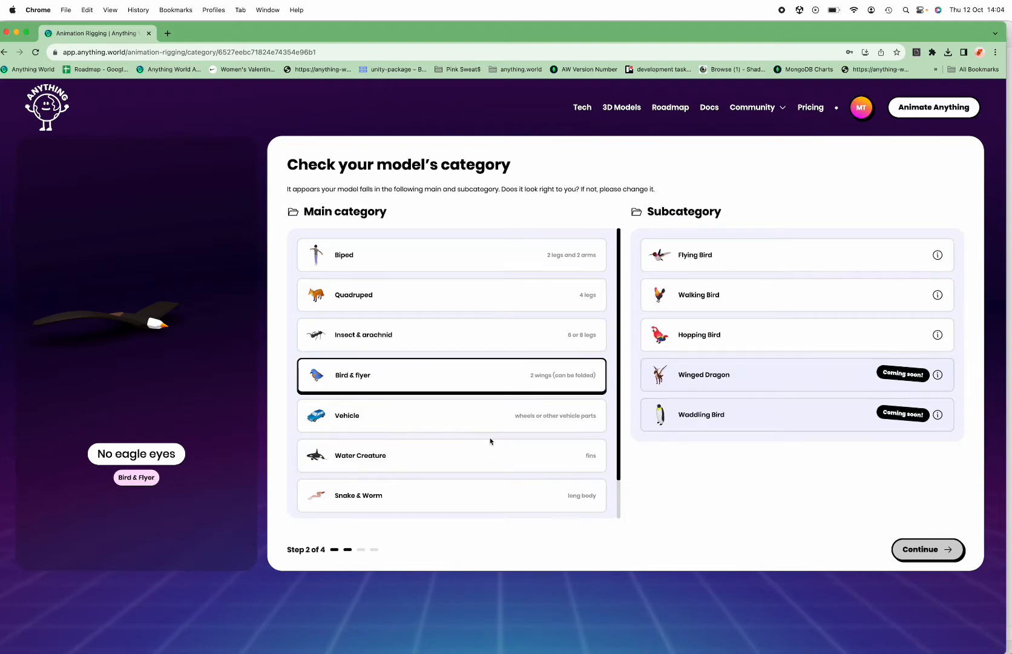
left_click(490, 418)
left_click(486, 446)
scroll(483, 445, "down", 1)
left_click(483, 446)
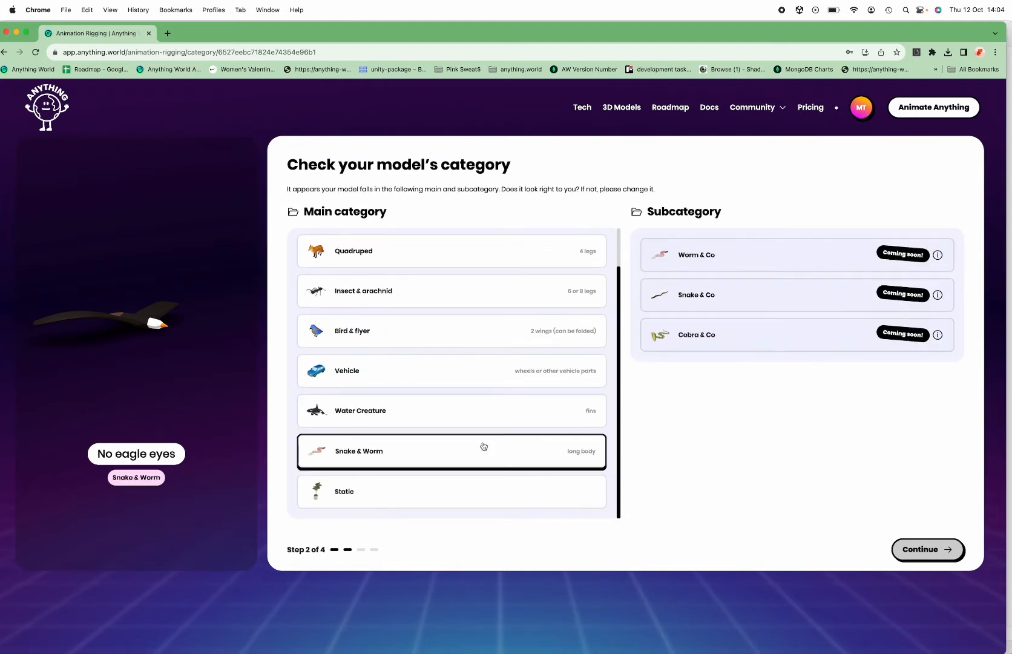
scroll(482, 446, "up", 1)
Set the model's category to Bird & flyer with the subcategory Flying Bird and proceed to the rotation check
left_click(453, 381)
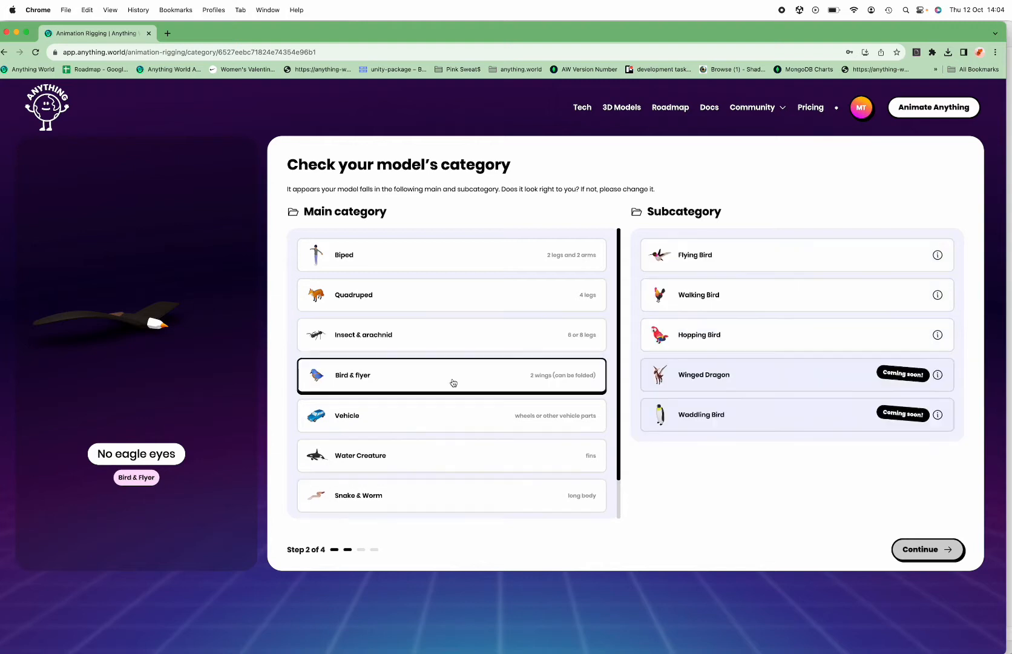
left_click(742, 267)
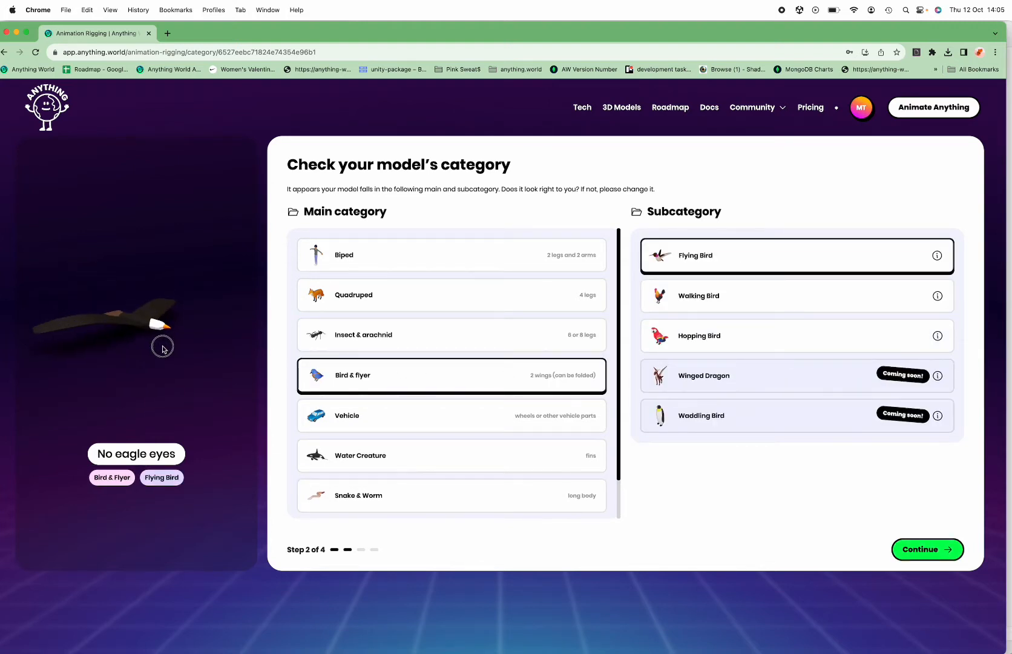
left_click(930, 549)
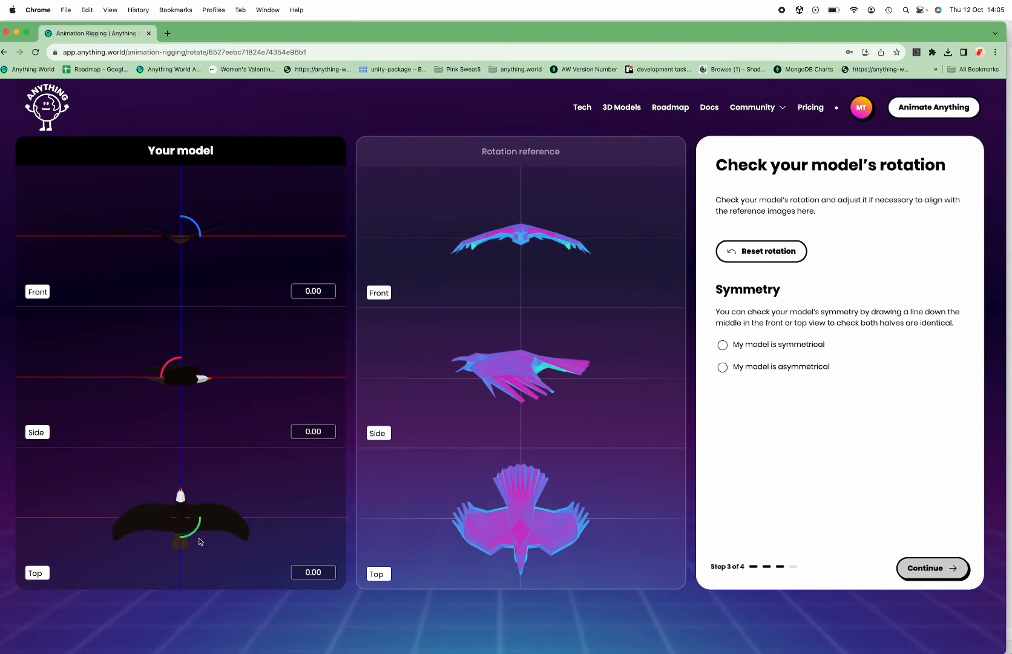
Rotate the eagle about 180° in the top view to match the rotation reference and mark the model as symmetrical
left_click_drag(187, 543, 141, 381)
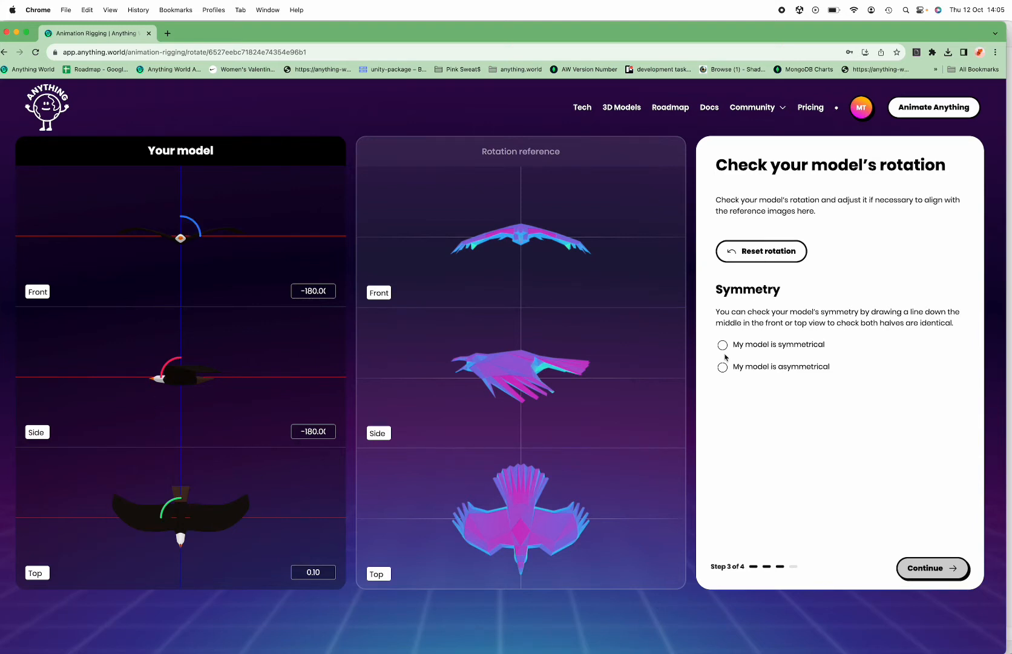
left_click(722, 344)
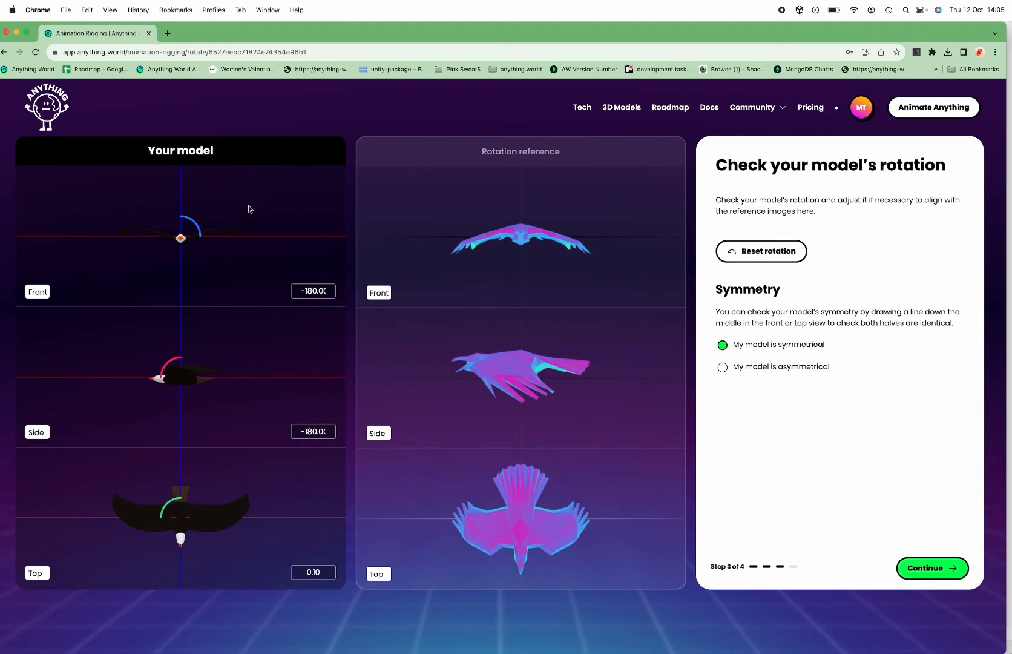
Accept the rotation to generate the eagle's rig, and proceed to generate its animations with the default joints
left_click(926, 580)
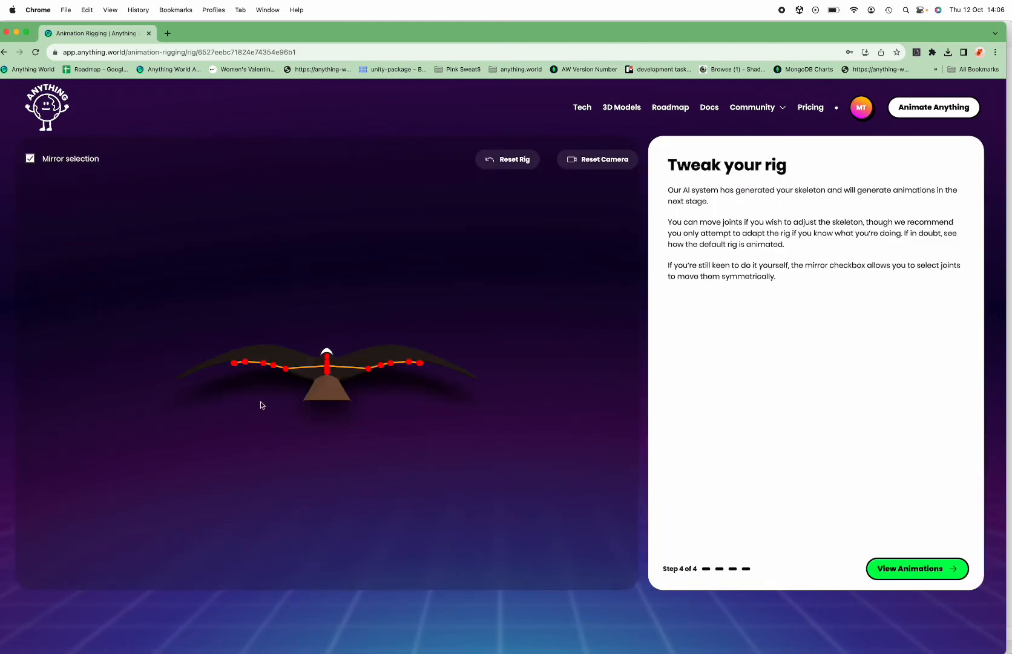
left_click_drag(227, 396, 226, 346)
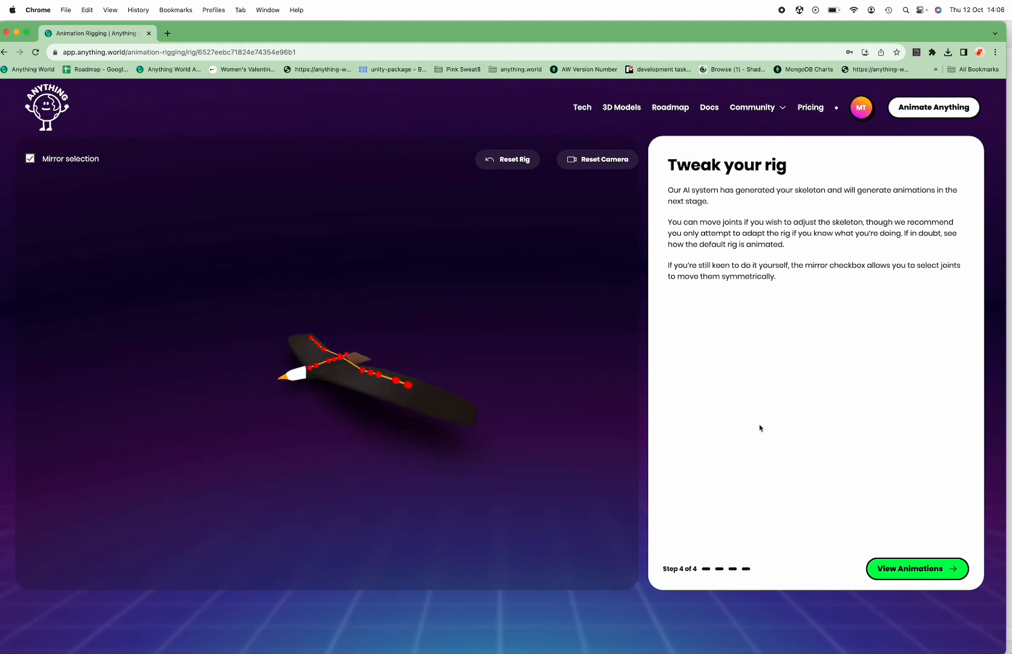
left_click_drag(395, 448, 501, 429)
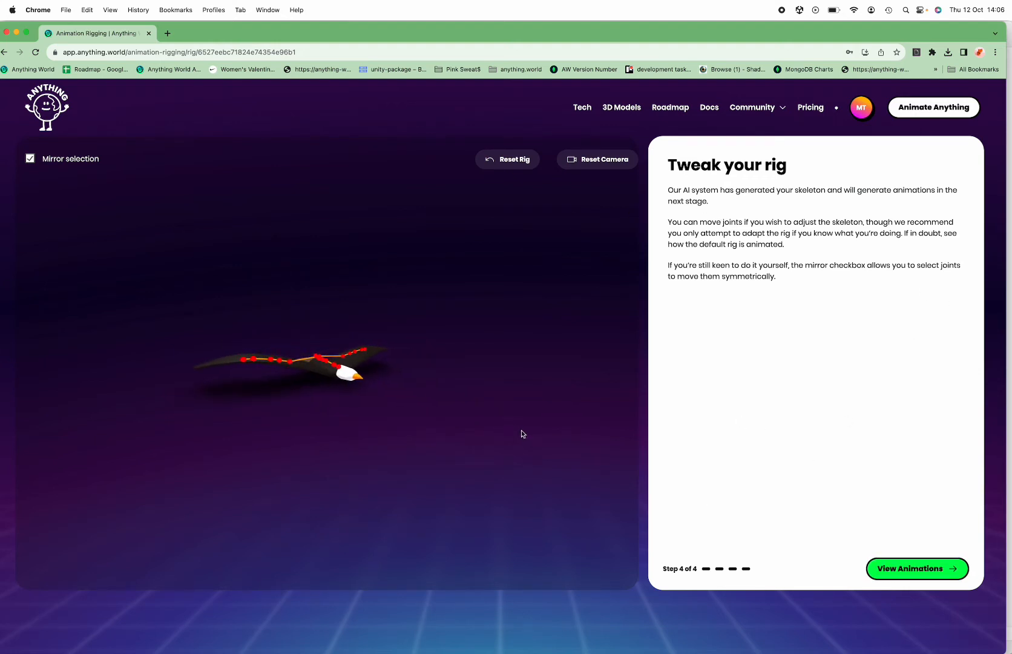
left_click(899, 571)
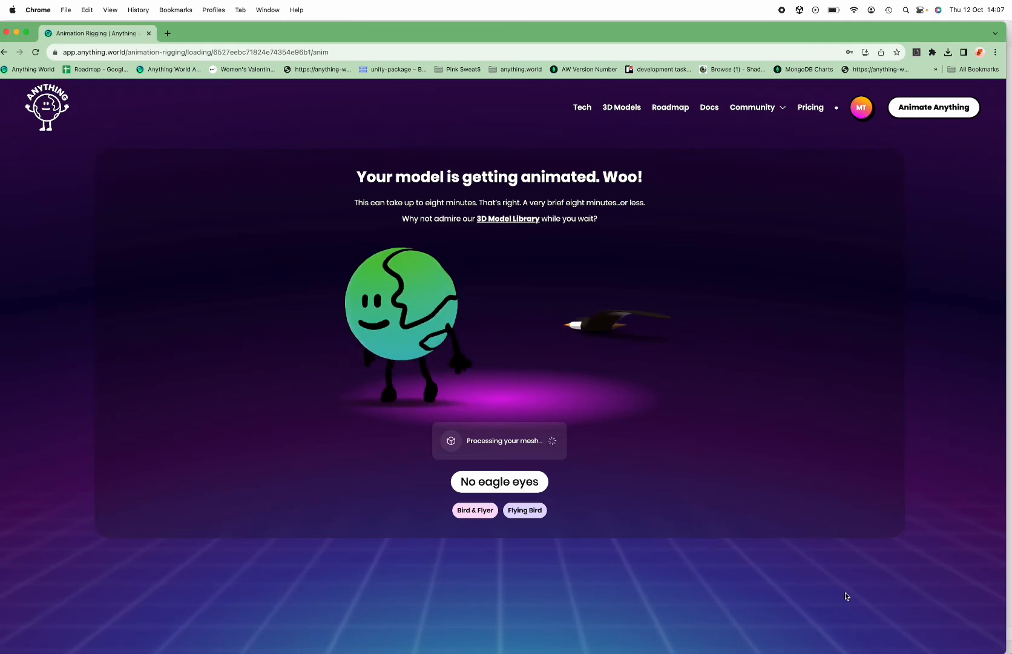
Switch to Godot and play the grasshopper's animation from its AnimationPlayer node
key("super+Tab")
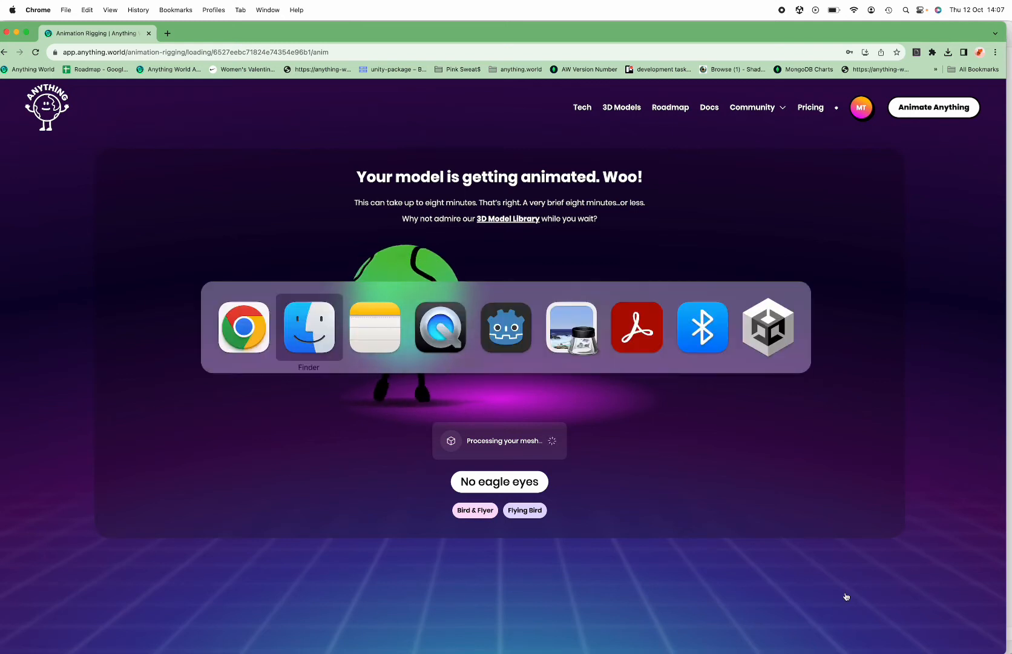
key("super+Tab")
key("super+Tab")
key("super+Tab")
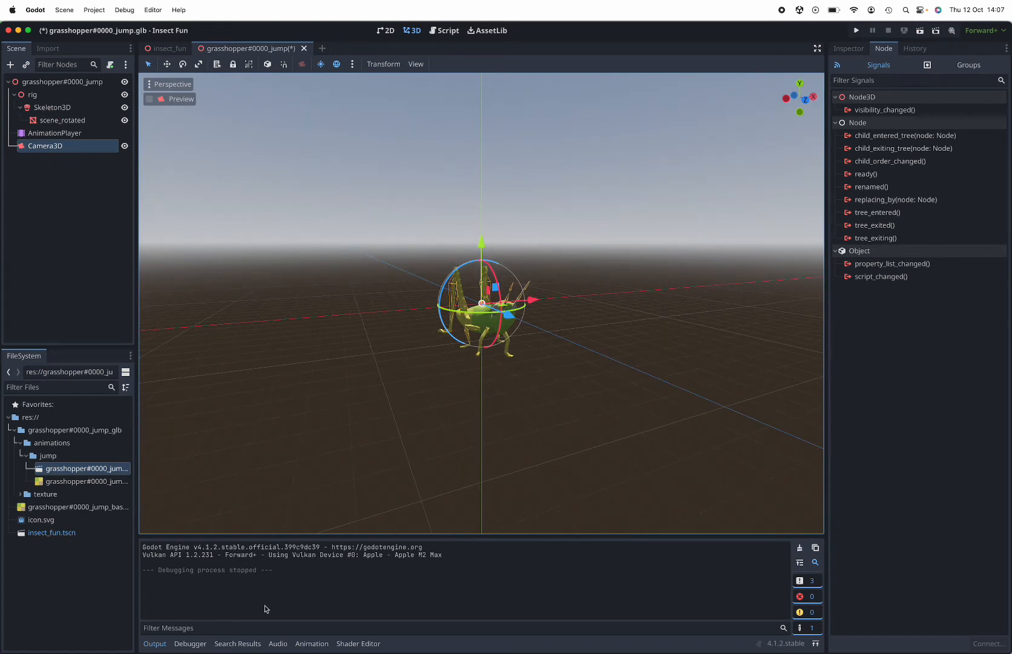
left_click(61, 120)
left_click(55, 132)
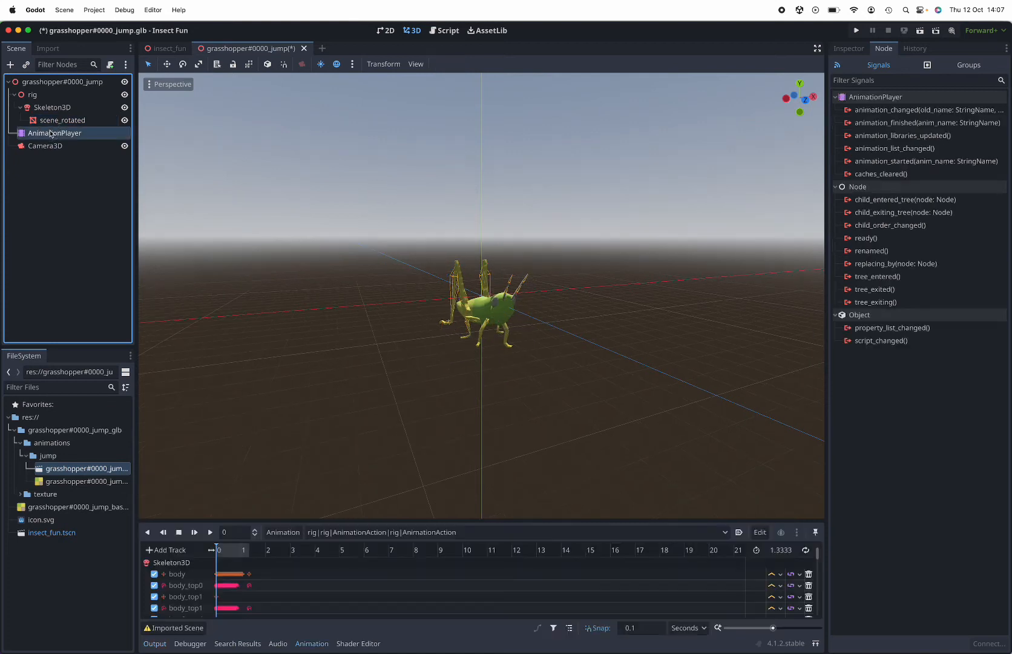
left_click(211, 532)
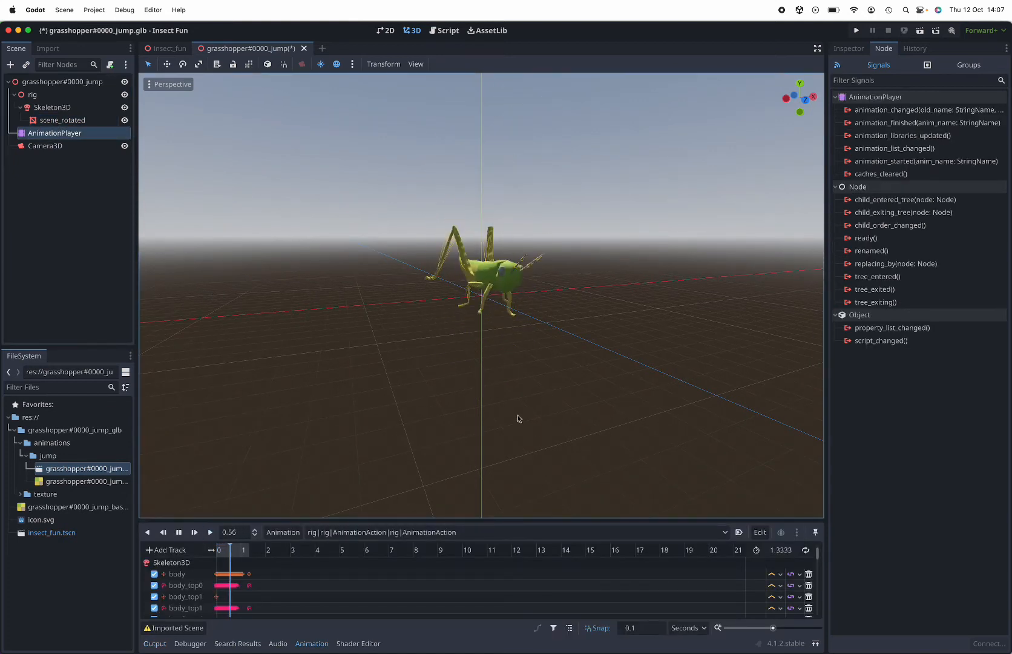
left_click_drag(478, 344, 573, 356)
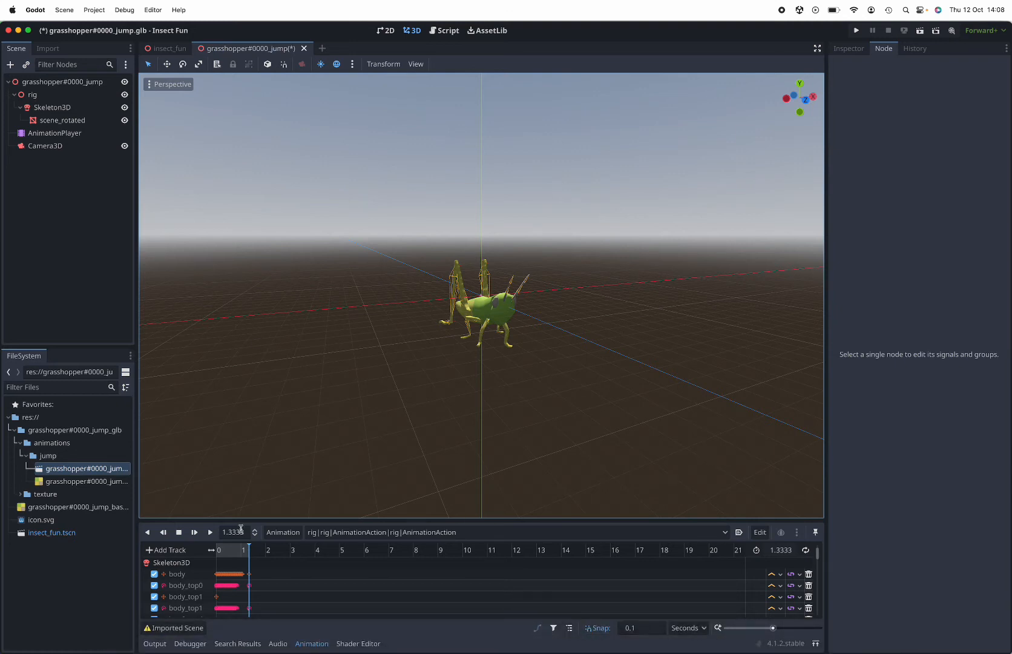
left_click(211, 535)
Return to Chrome and examine the eagle's Fly and Glide animations from several angles
key("super+Tab")
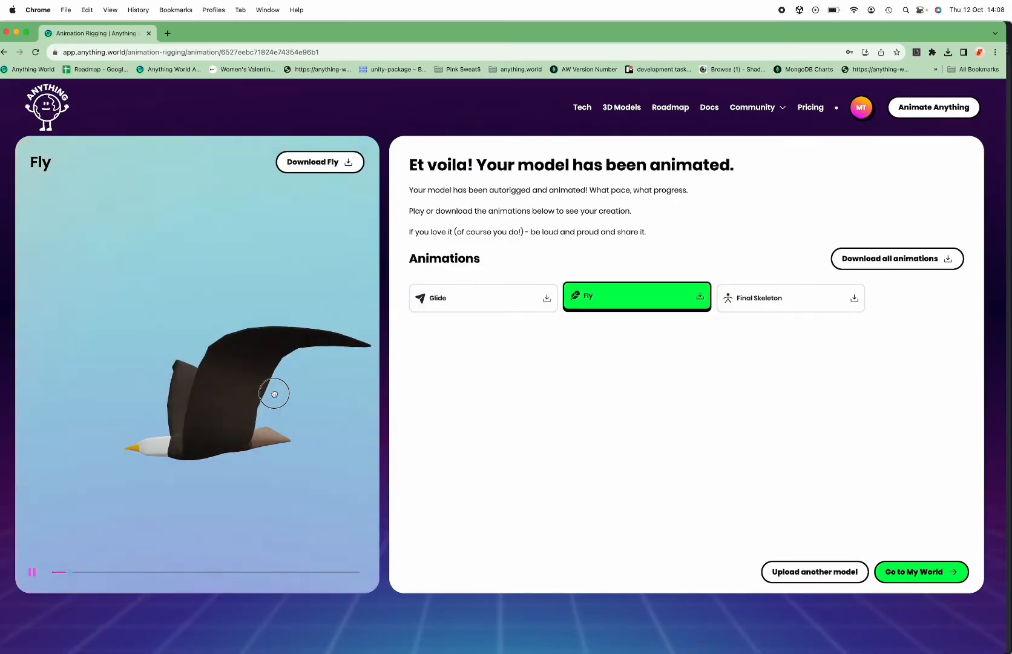
left_click_drag(274, 394, 350, 393)
scroll(260, 411, "down", 5)
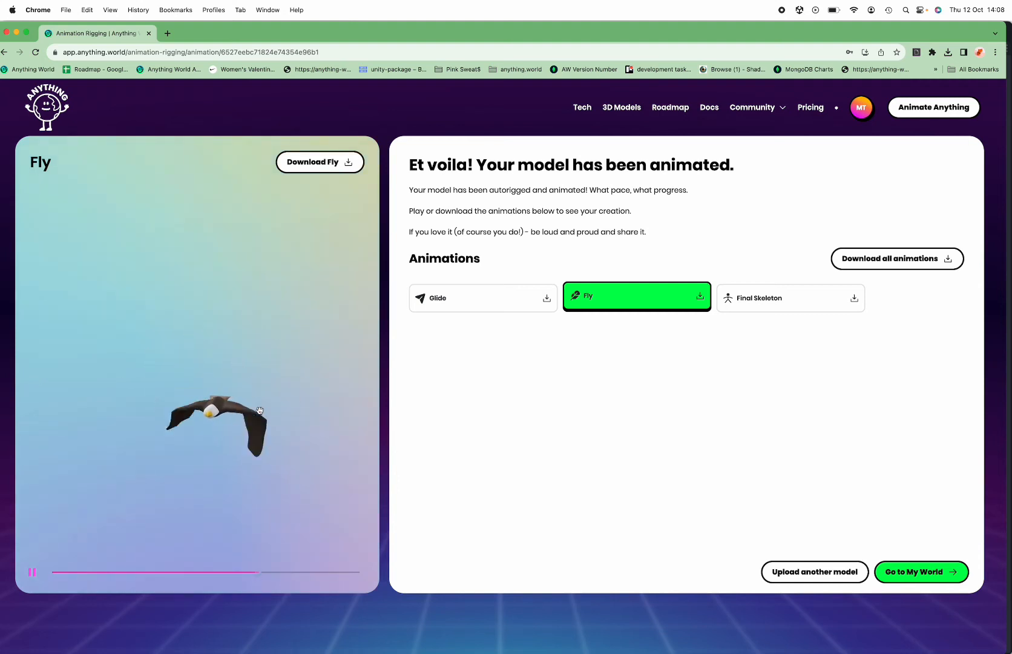
mouse_move(244, 373)
left_mouse_down()
mouse_move(274, 379)
mouse_move(201, 373)
mouse_move(260, 334)
mouse_move(252, 402)
mouse_move(144, 396)
mouse_move(204, 373)
mouse_move(248, 388)
left_mouse_up()
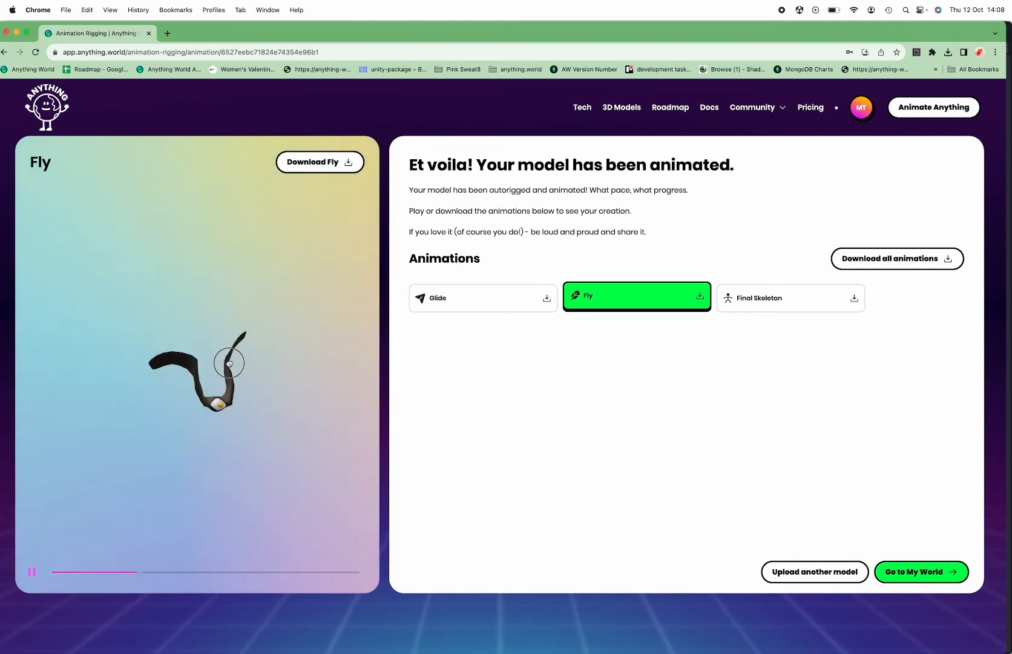
left_click(485, 301)
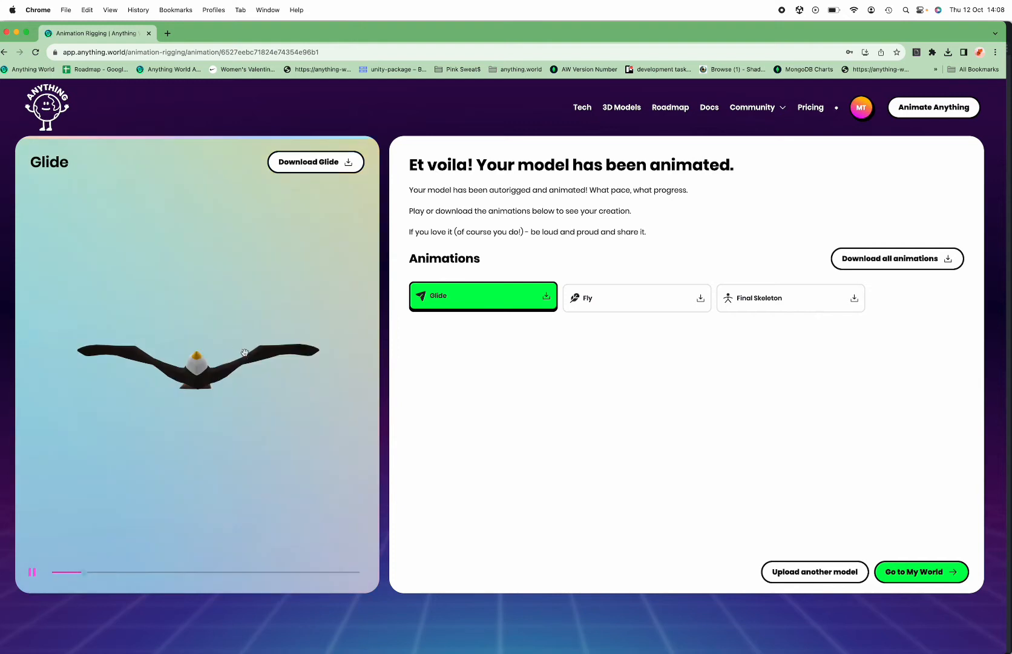
left_click_drag(221, 339, 248, 351)
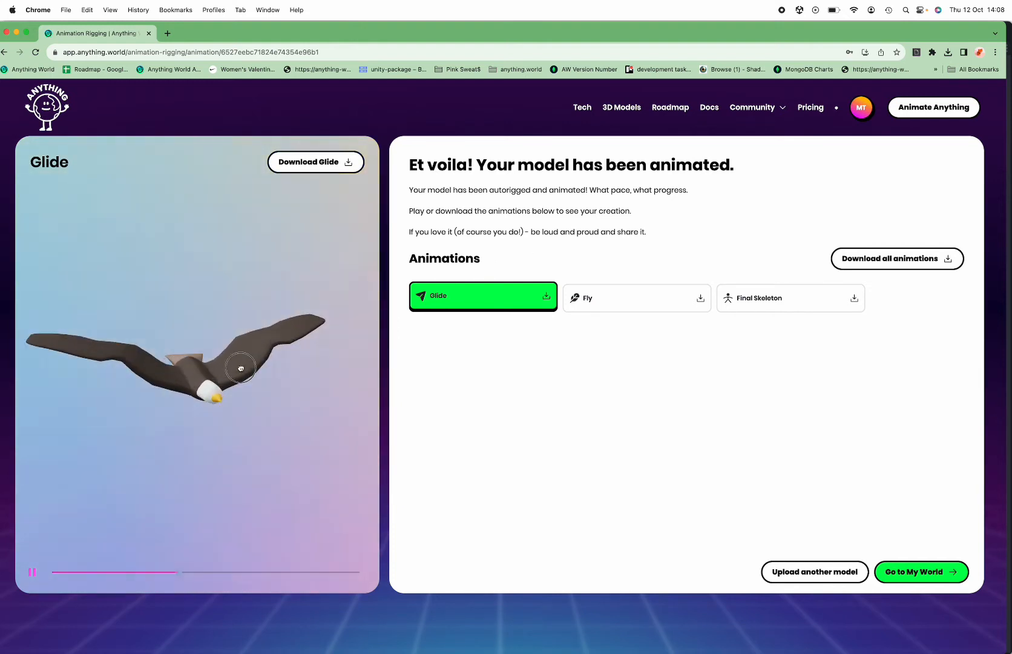
left_click(574, 296)
left_click_drag(285, 291, 259, 285)
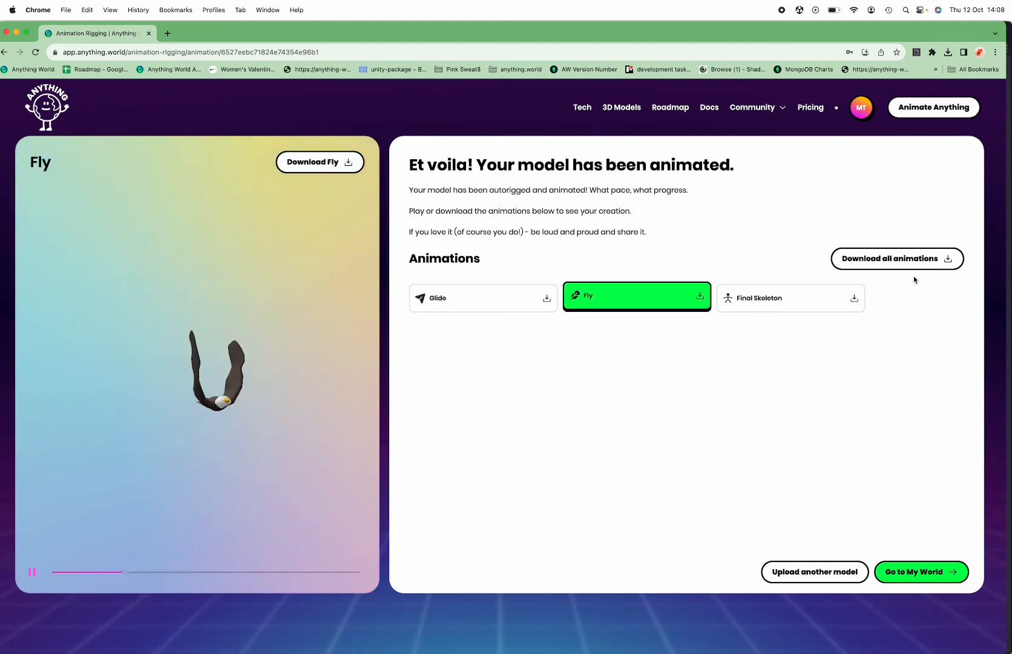
Download the eagle's Fly animation in GLB format
left_click(926, 263)
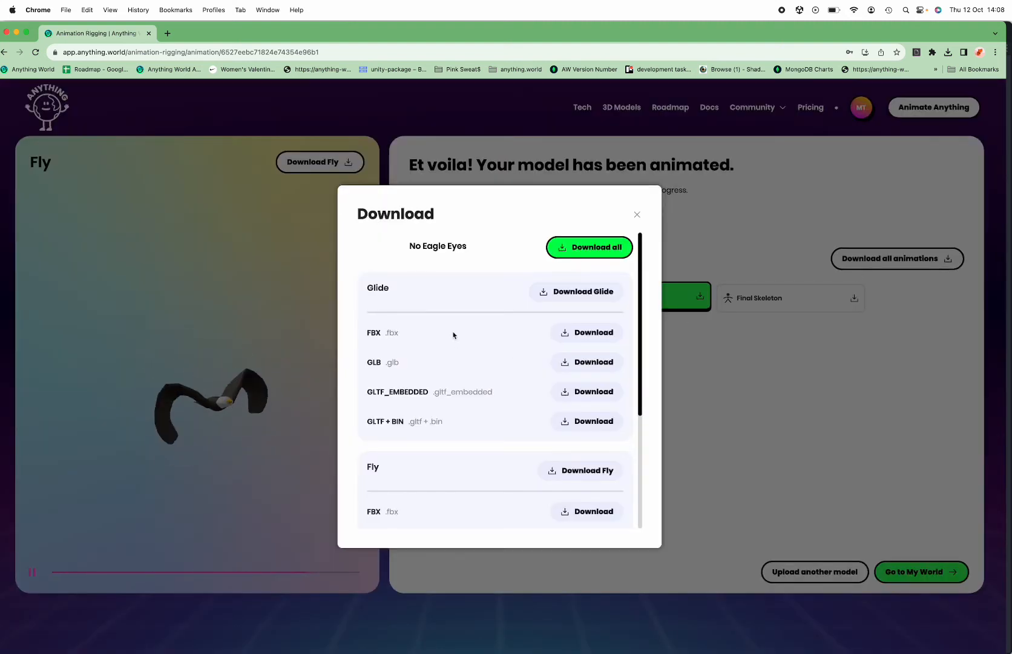
scroll(466, 293, "down", 3)
scroll(466, 297, "down", 2)
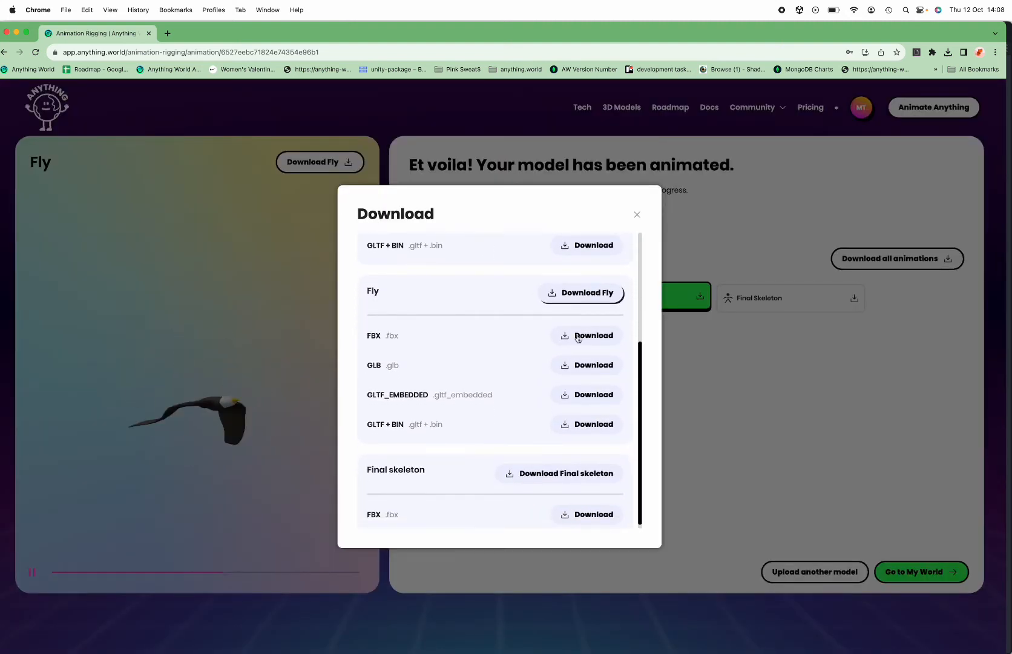
left_click(578, 362)
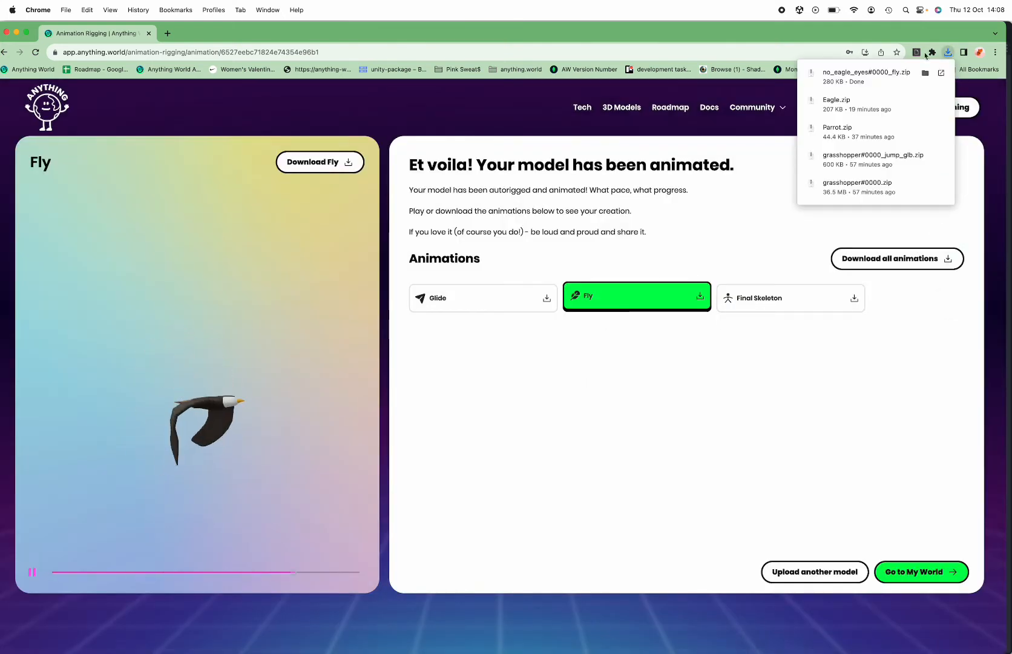
left_click_drag(184, 341, 187, 367)
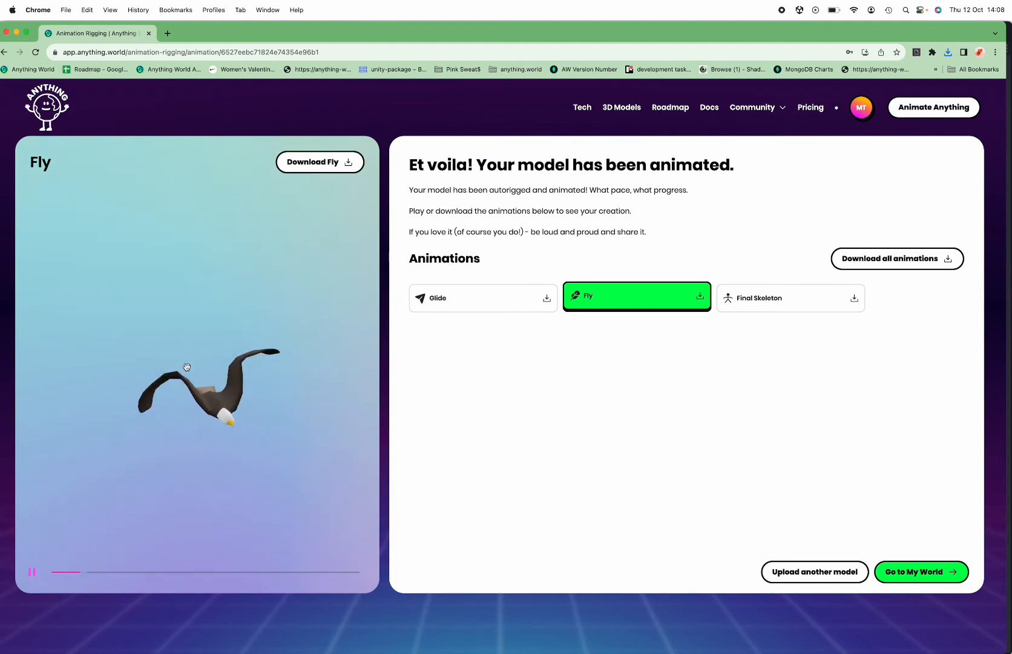
Switch to Finder, select no_eagle_eyes#0000_fly.zip in Downloads, and arrange the window so Godot's project files show beside it
mouse_move(530, 636)
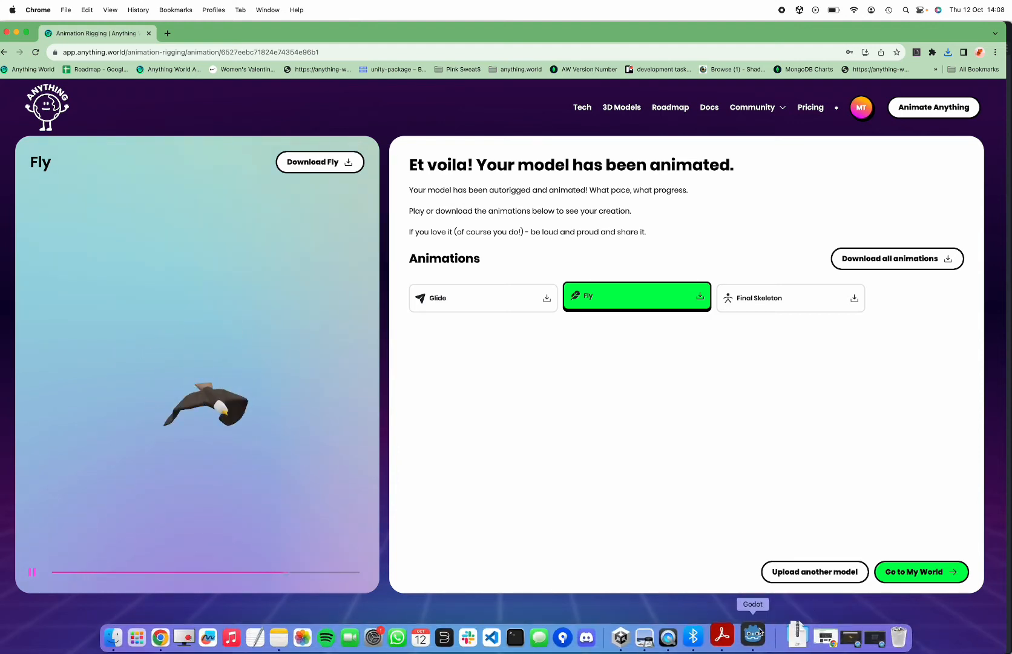
key("super+Tab")
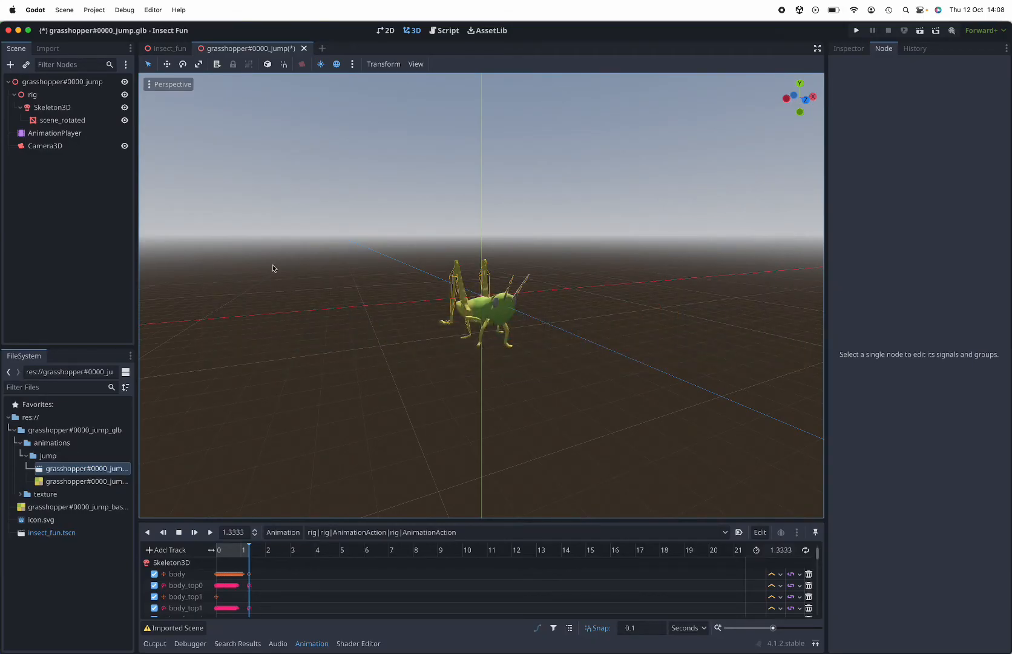
mouse_move(320, 637)
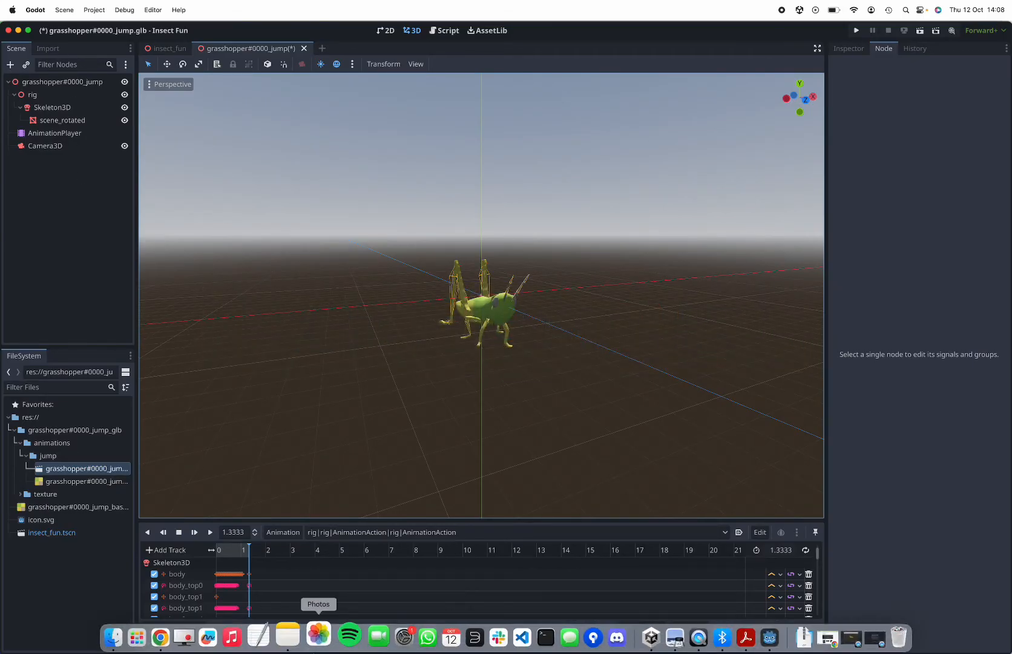
left_click(135, 637)
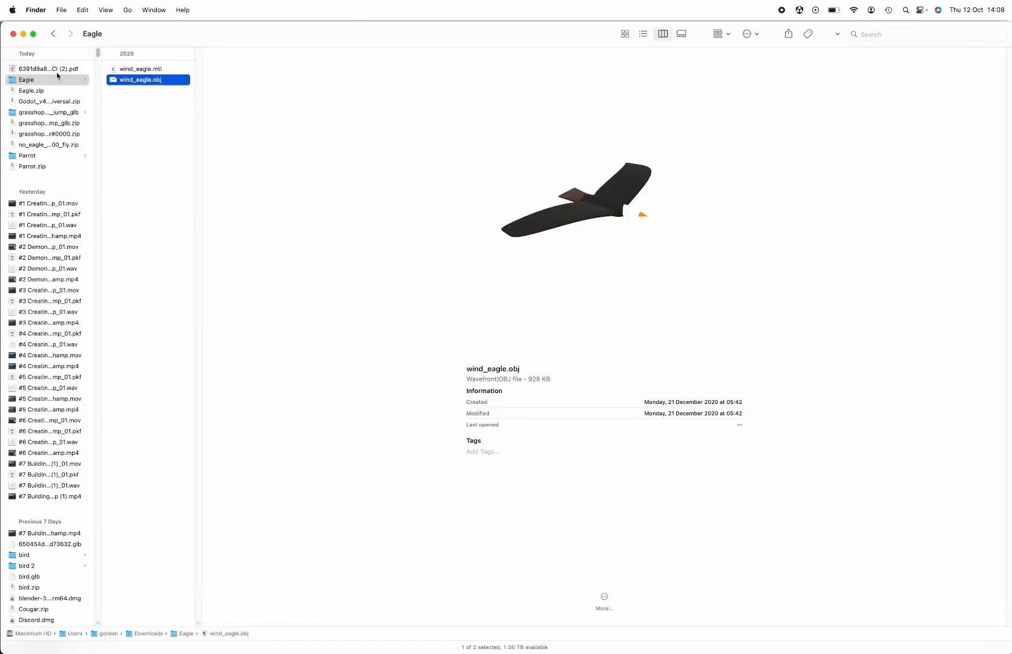
left_click(45, 91)
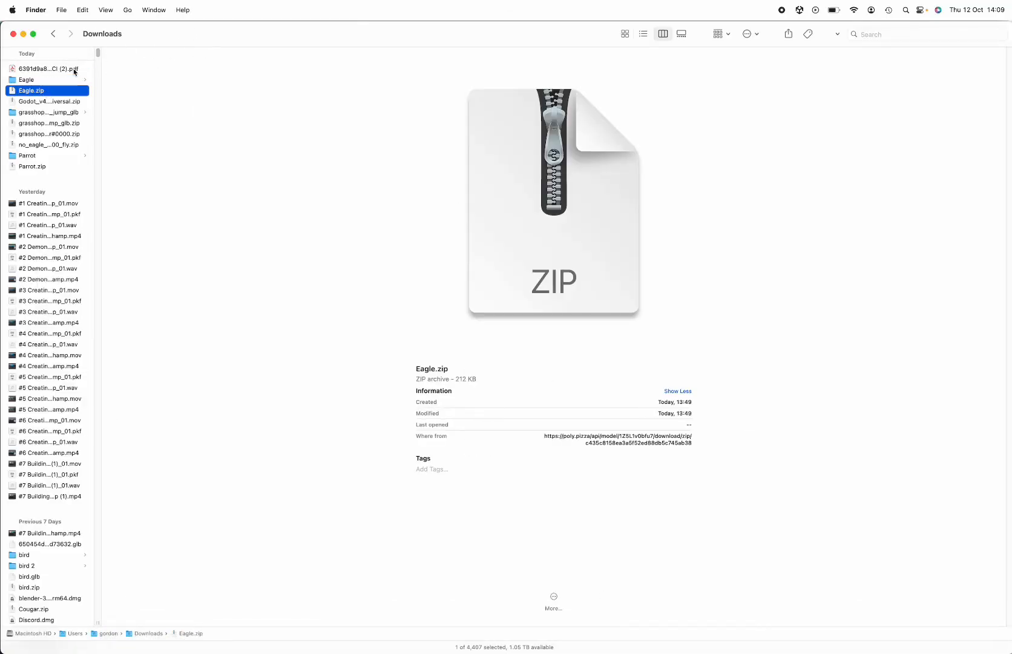
left_click(54, 144)
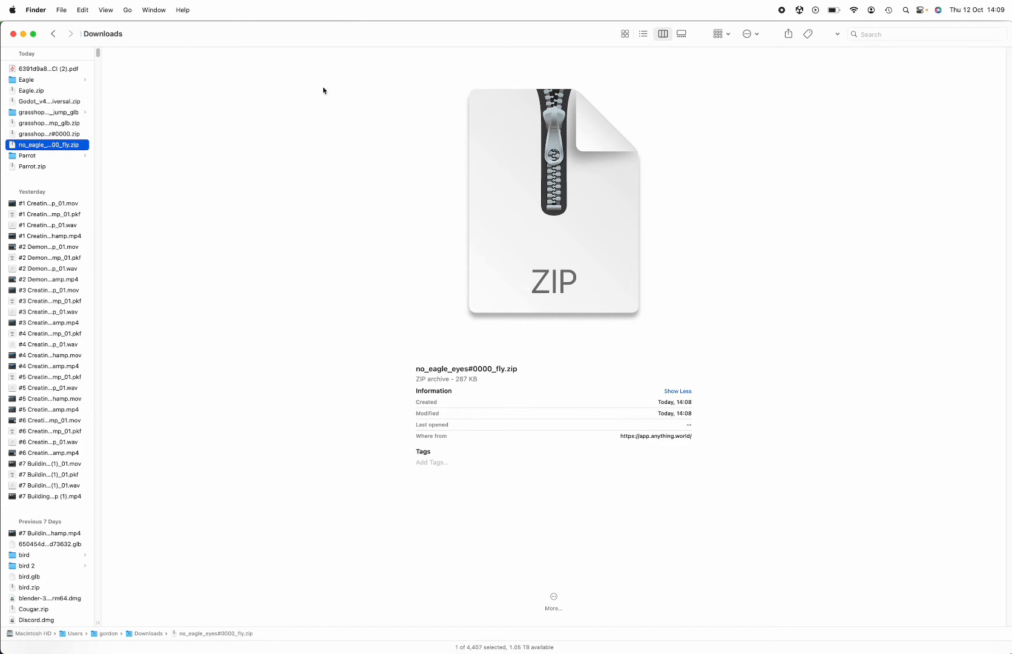
left_click(34, 34)
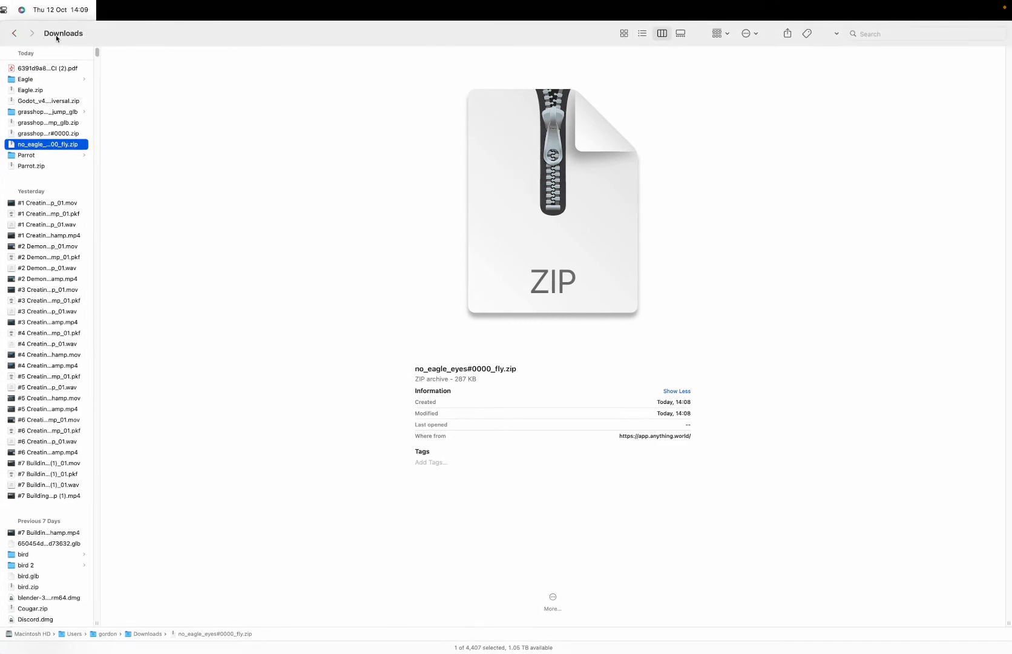
left_click(32, 33)
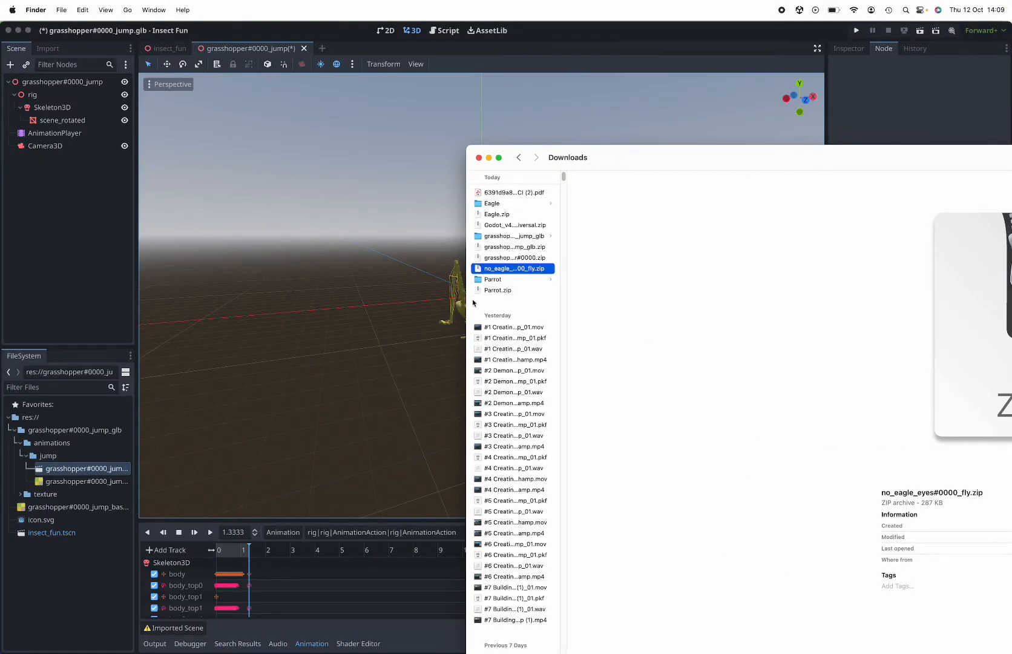
Extract no_eagle_eyes#0000_fly.zip and look through its animations and fly subfolders
double_click(531, 268)
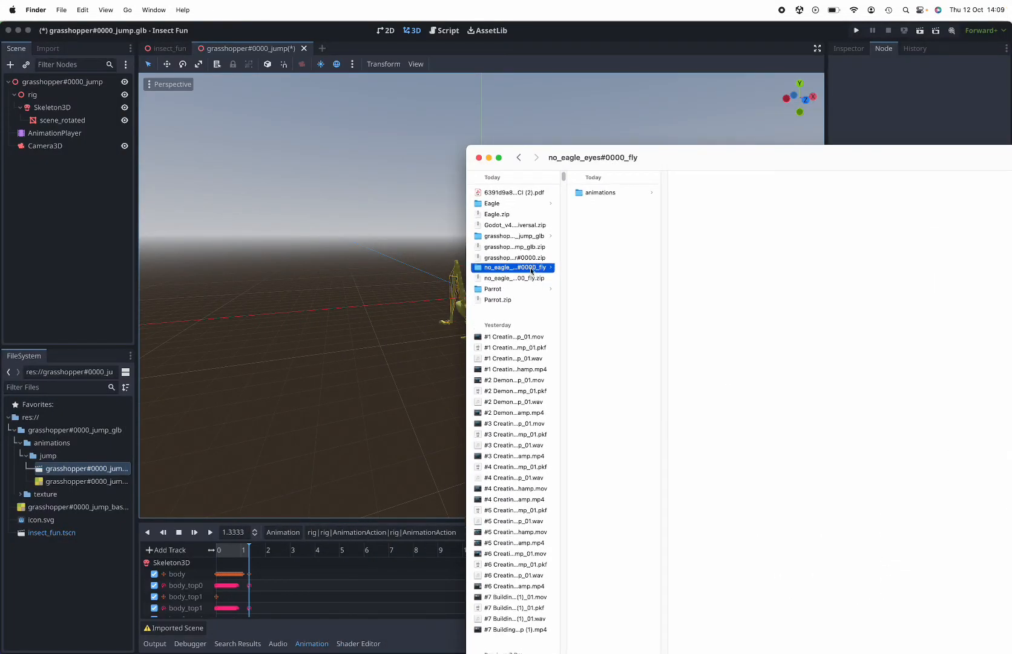
left_click(616, 193)
left_click(690, 193)
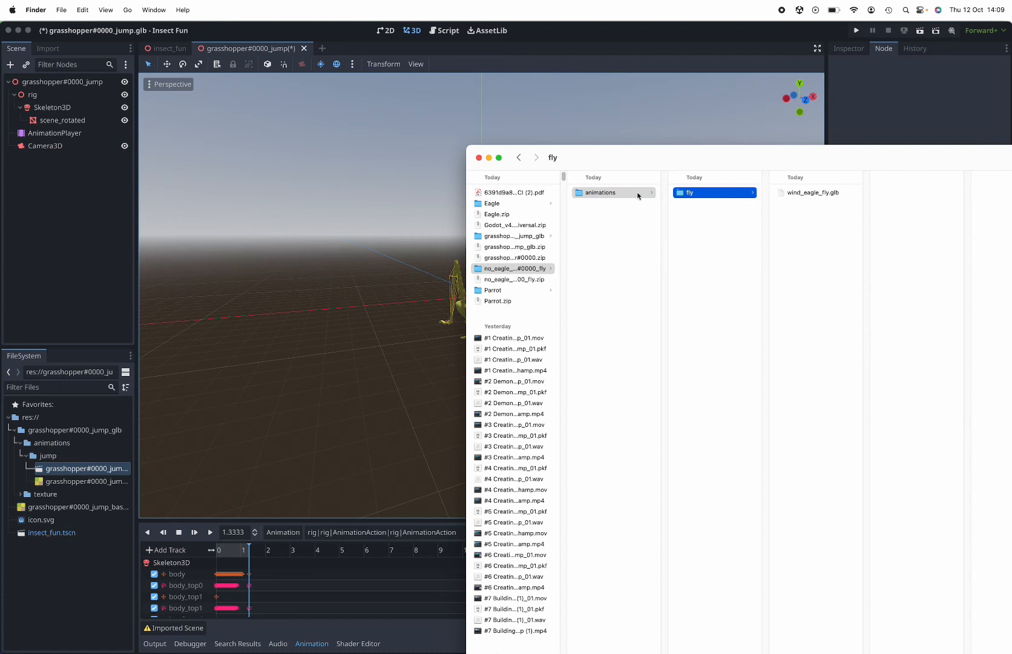
left_click(619, 197)
Add the extracted no_eagle_eyes#0000_fly folder to the Godot project inside the grasshopper's jump folder
left_click_drag(597, 194, 93, 537)
left_click(537, 268)
left_click(515, 269)
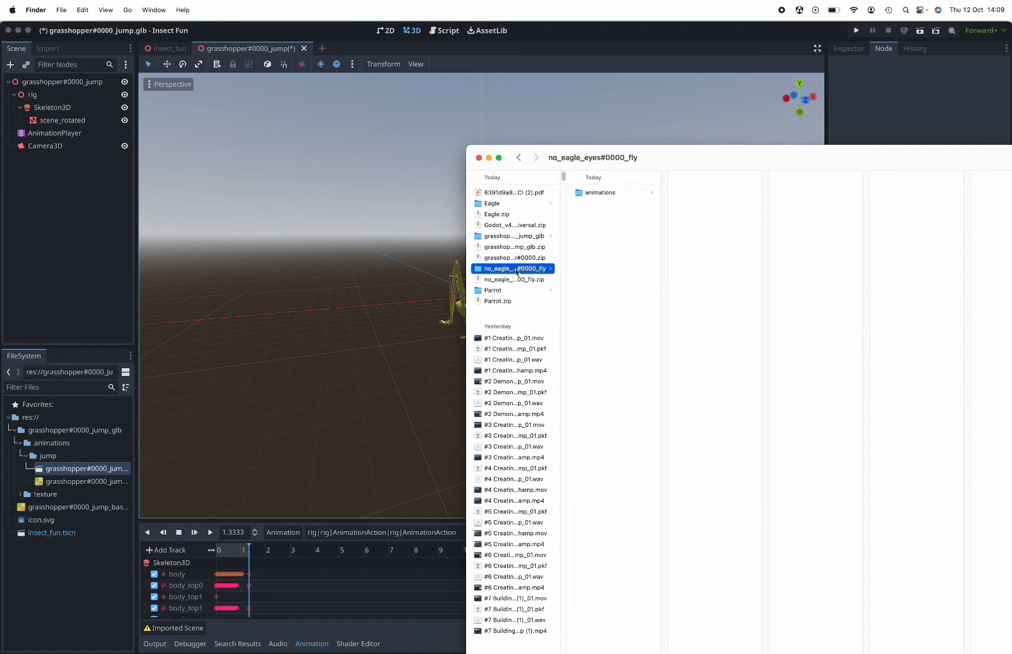
left_click(515, 268)
left_click(479, 268)
left_click_drag(476, 268, 81, 436)
left_click_drag(503, 270, 94, 414)
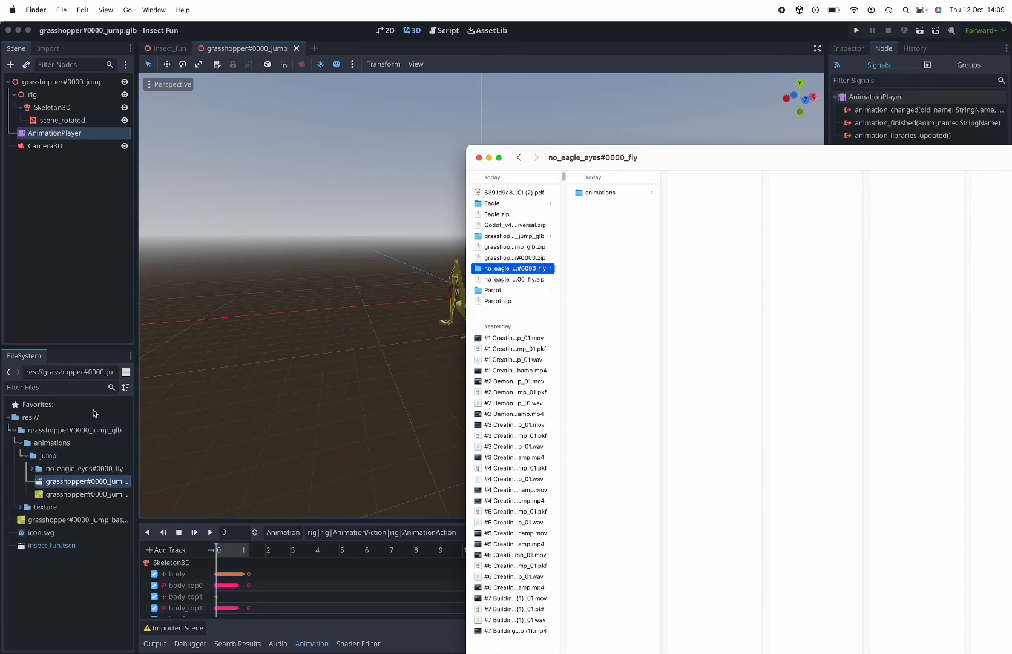
In Godot, expand no_eagle_eyes#0000_fly down to its fly folder and open the advanced import settings for wind_eagle_fly.glb
left_click(85, 560)
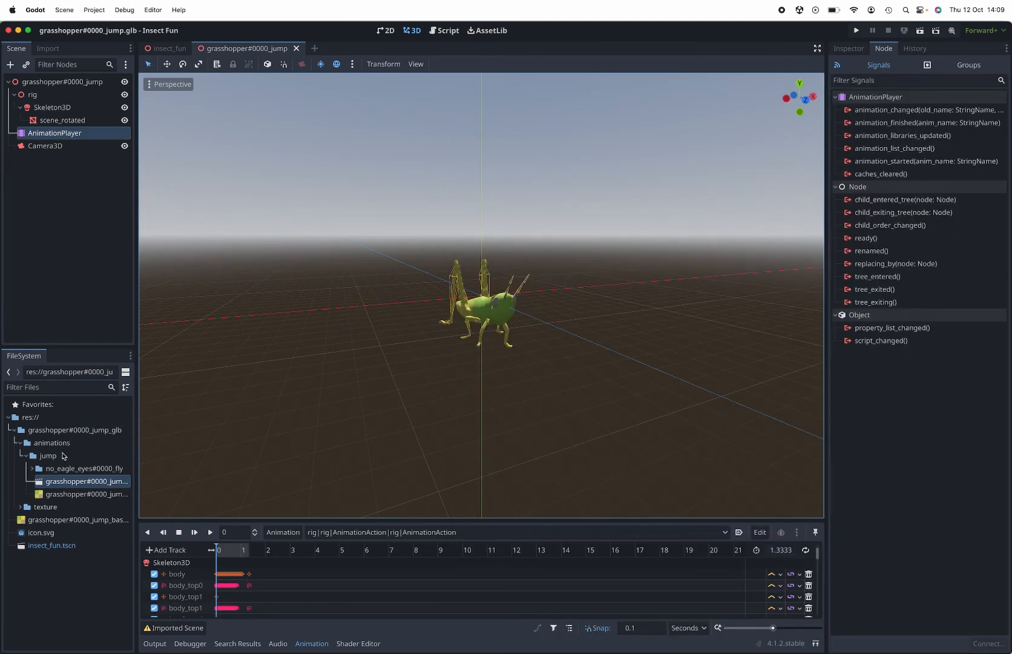
left_click(32, 469)
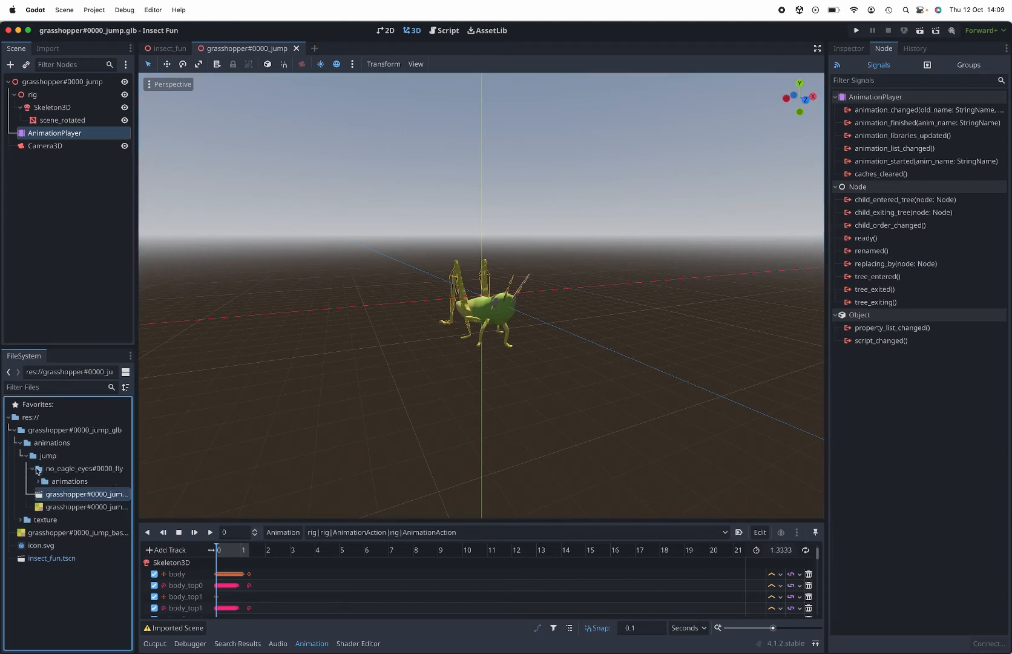
left_click(38, 481)
left_click(52, 494)
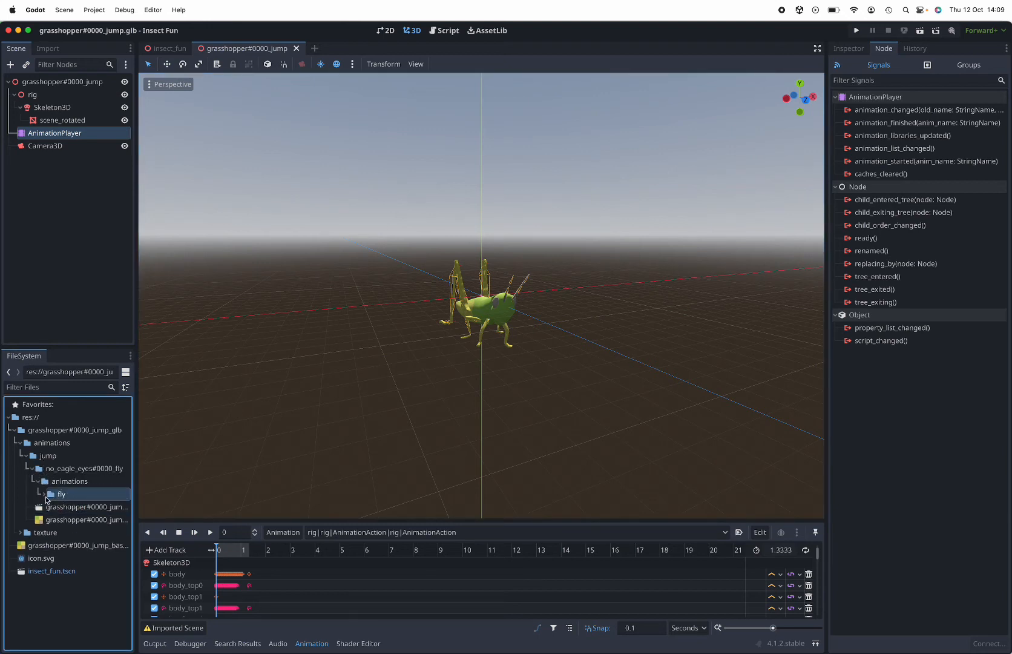
left_click(46, 495)
double_click(73, 507)
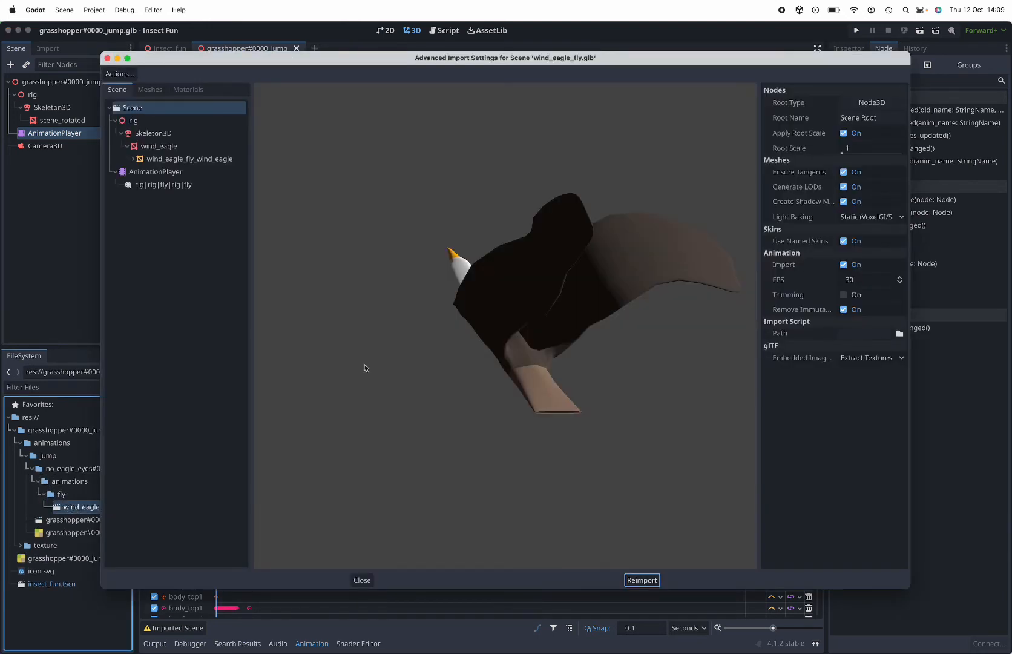
Close the advanced import settings after viewing the eagle from above, and add wind_eagle_fly.glb to the grasshopper#0000_jump scene
left_click_drag(529, 291, 444, 308)
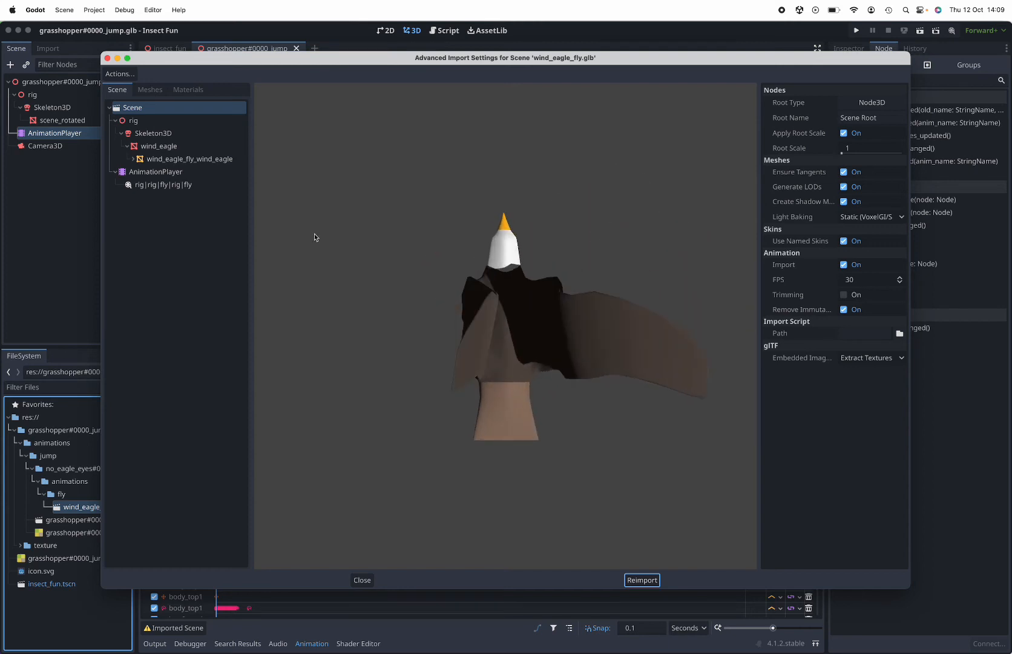
left_click(107, 58)
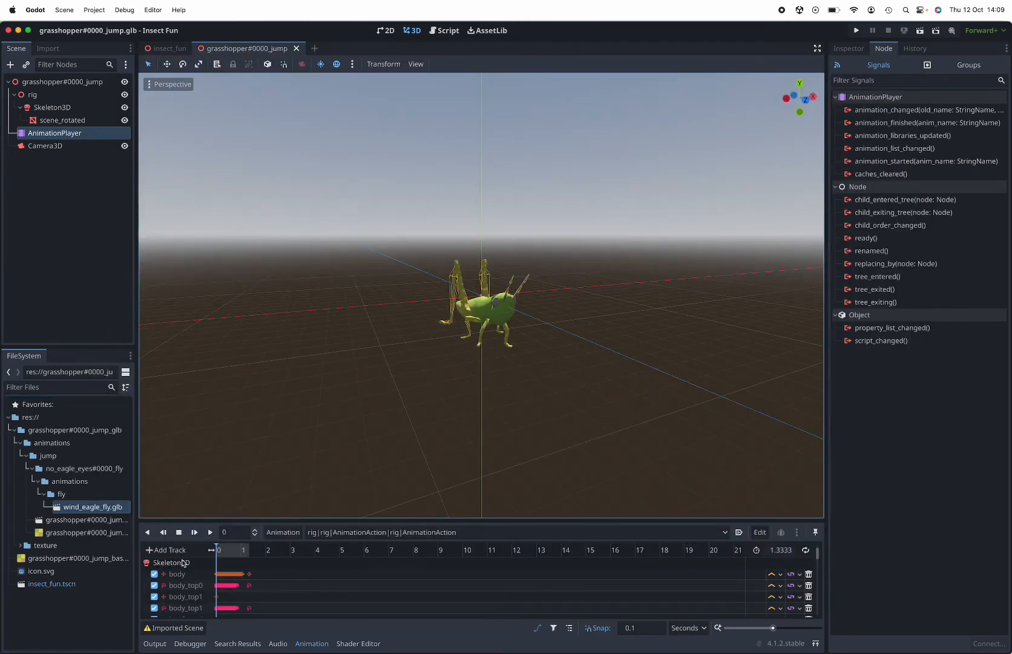
left_click_drag(115, 512, 56, 215)
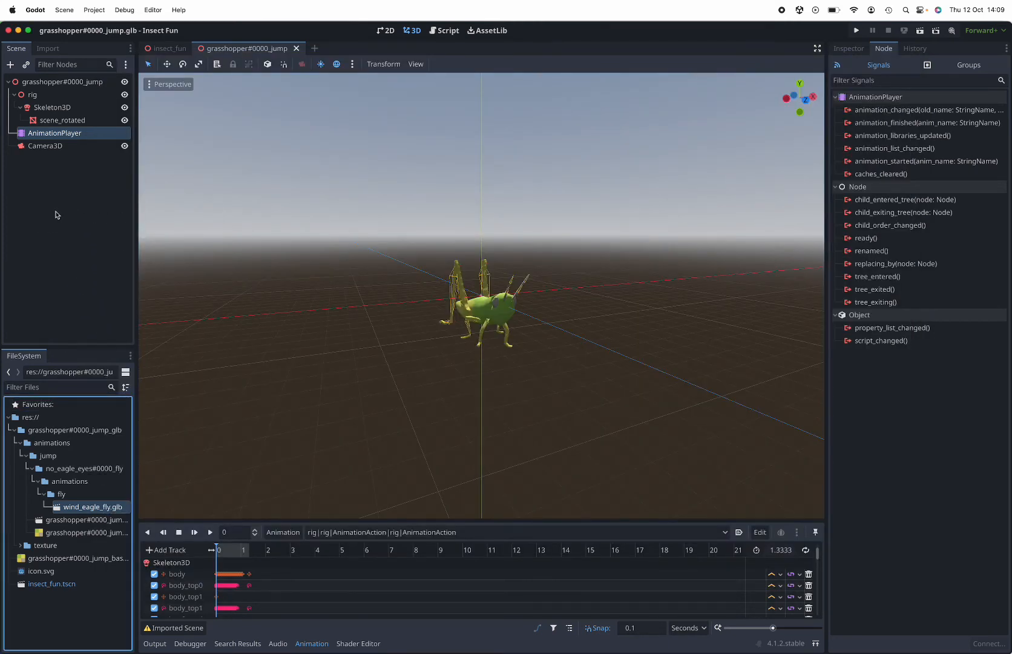
left_click_drag(94, 505, 445, 328)
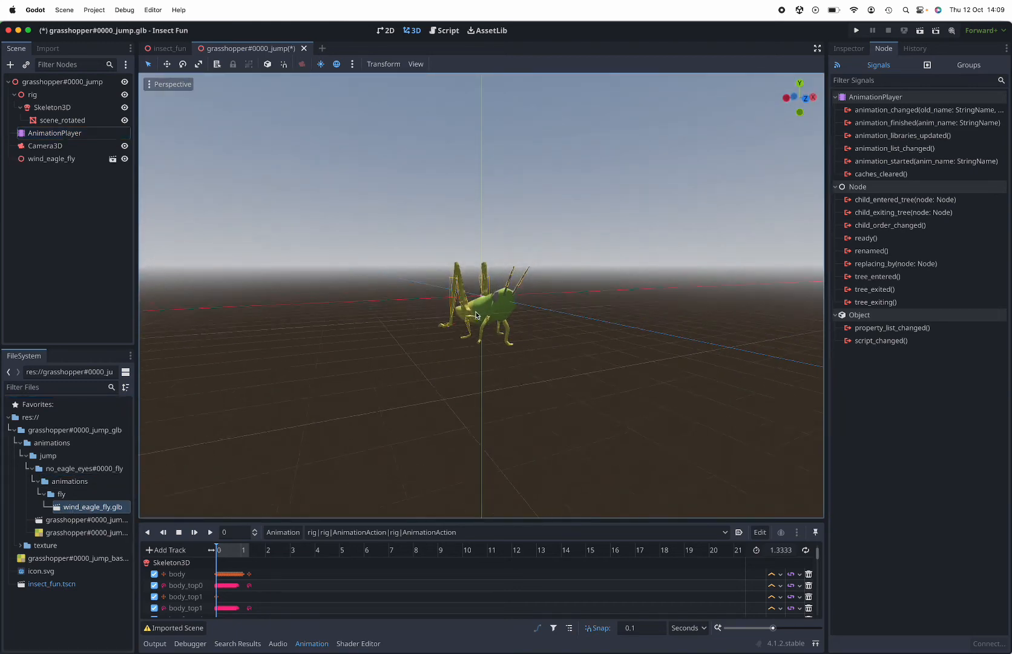
scroll(475, 315, "left", 10)
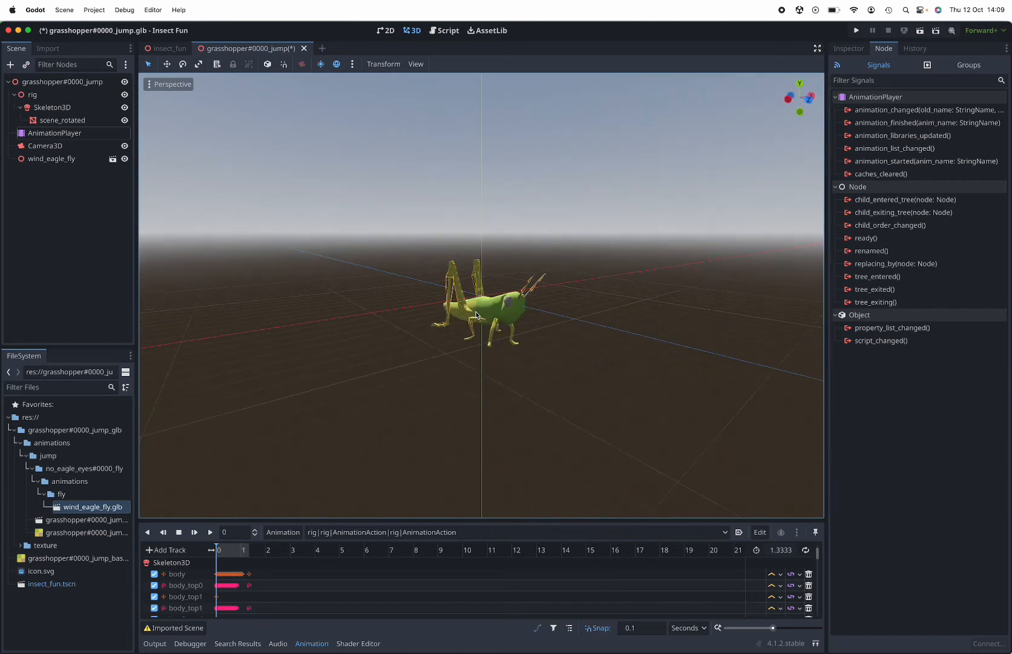
scroll(476, 316, "left", 5)
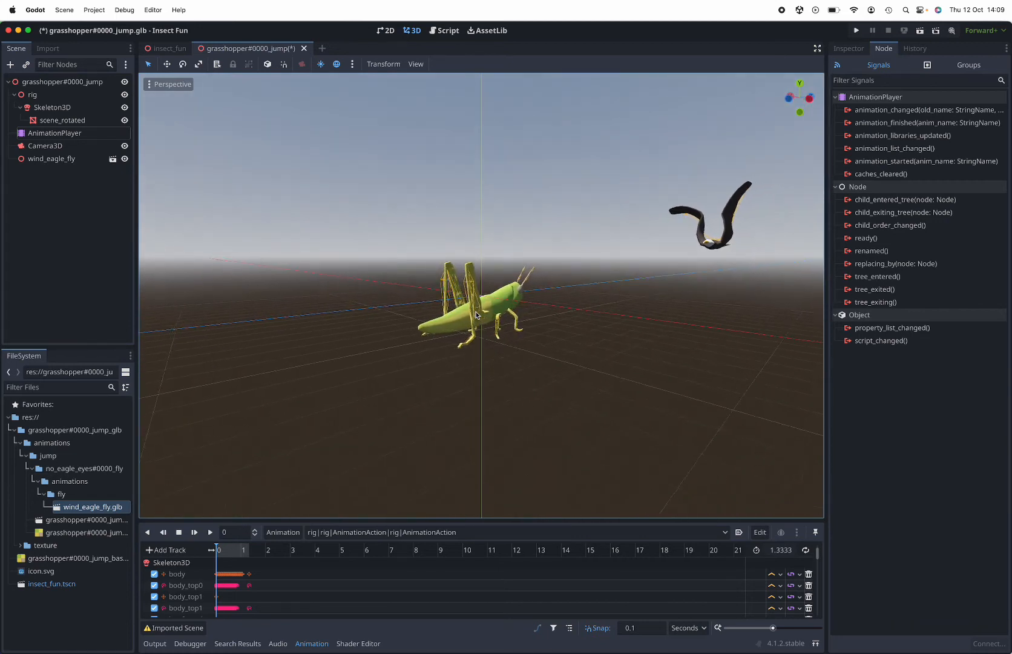
Play the grasshopper's animation, and open the wind_eagle_fly instance in its own scene directly, without creating an inherited scene
left_click(207, 533)
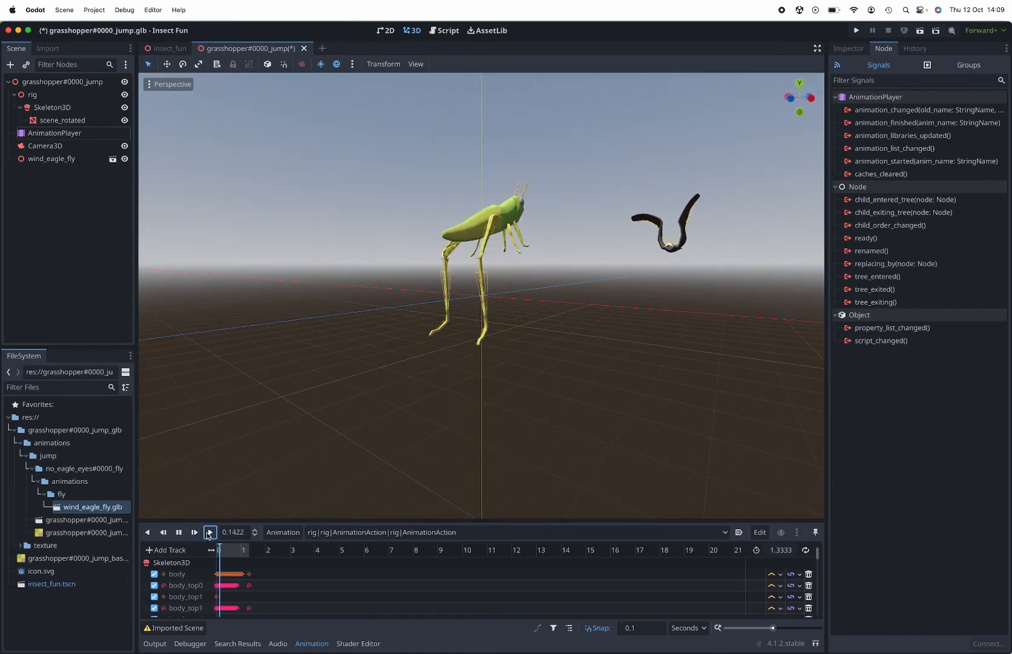
left_click(40, 160)
left_click(40, 159)
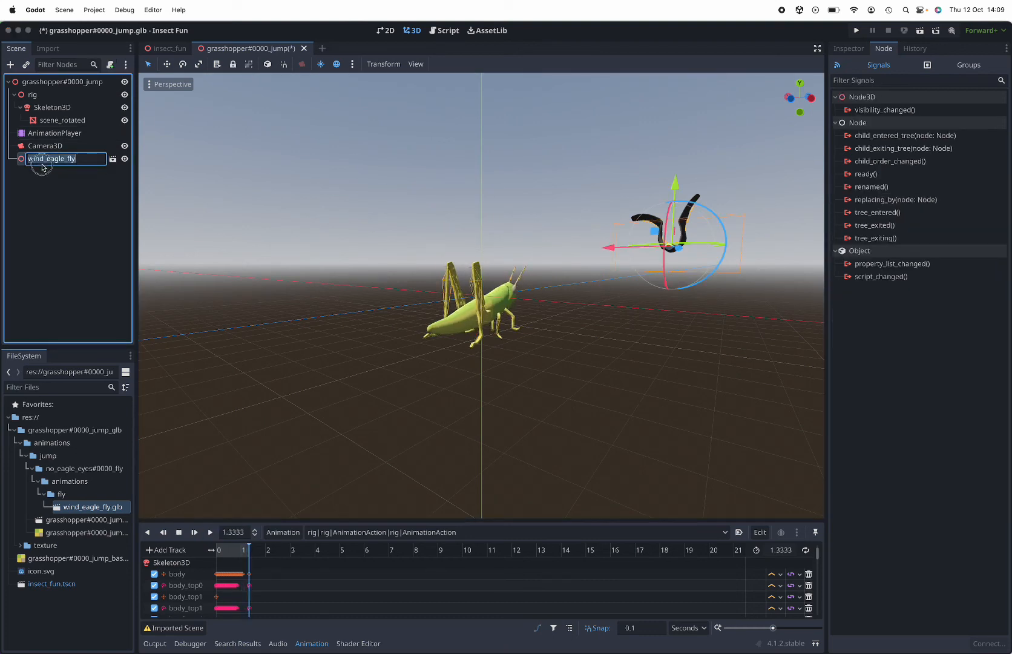
left_click(114, 159)
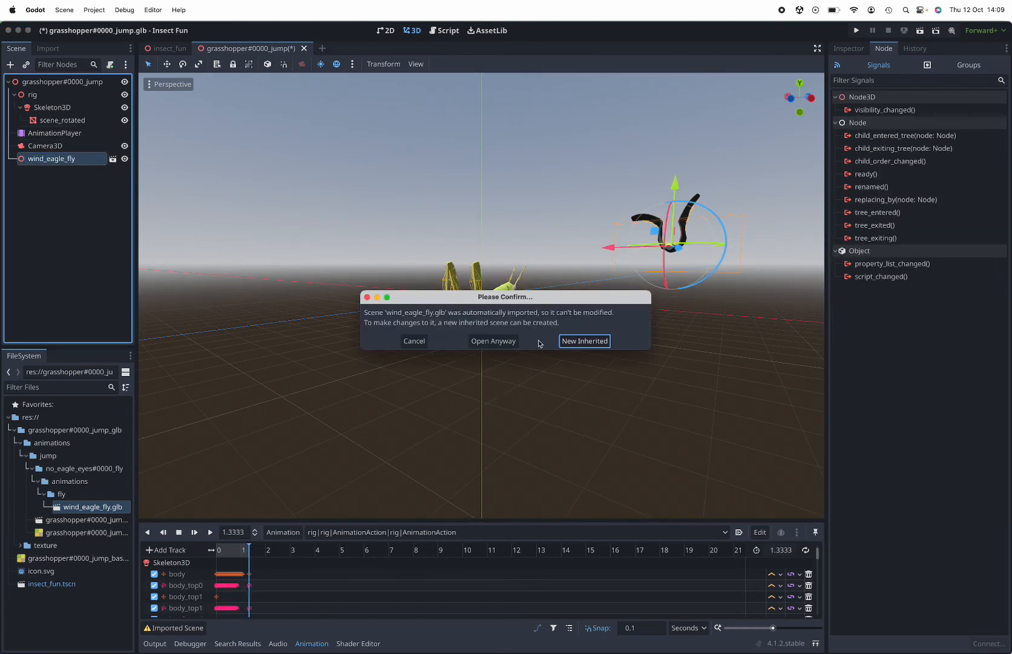
left_click(493, 340)
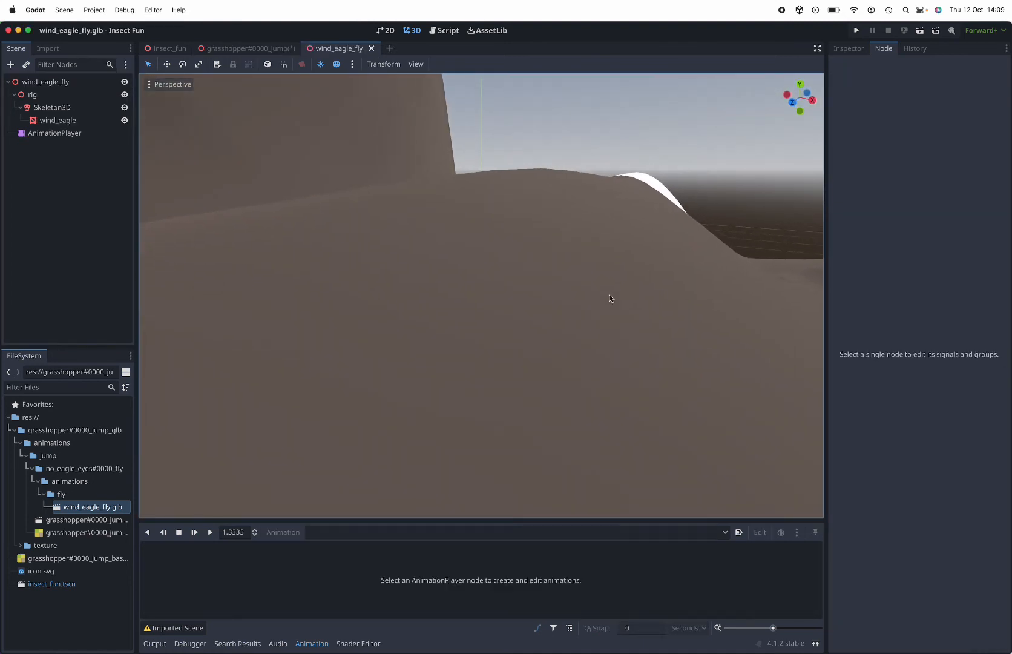
Select the eagle scene's AnimationPlayer and play its rig|rig|fly|rig|fly animation from the front
scroll(610, 298, "right", 5)
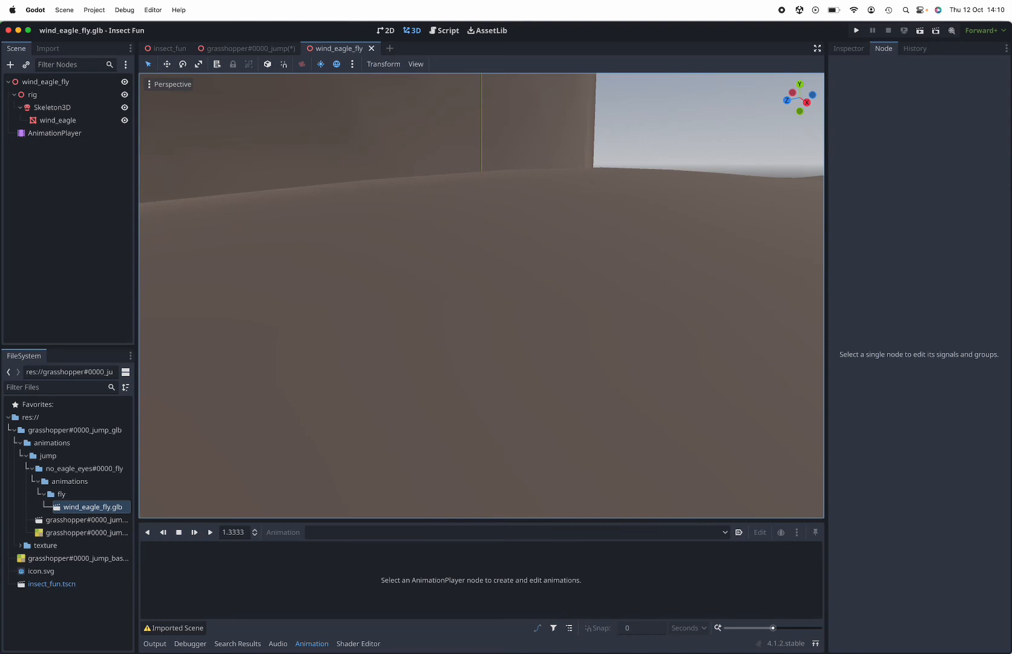
mouse_move(338, 643)
scroll(442, 430, "down", 6)
scroll(524, 254, "down", 2)
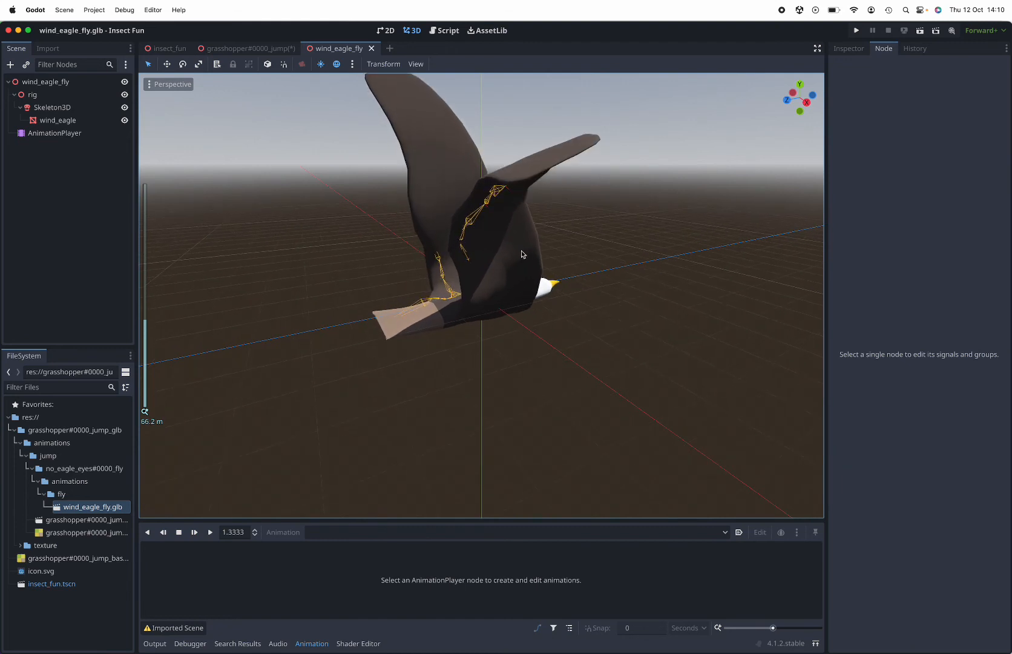
middle_click_drag(564, 264, 387, 282)
scroll(375, 283, "down", 1)
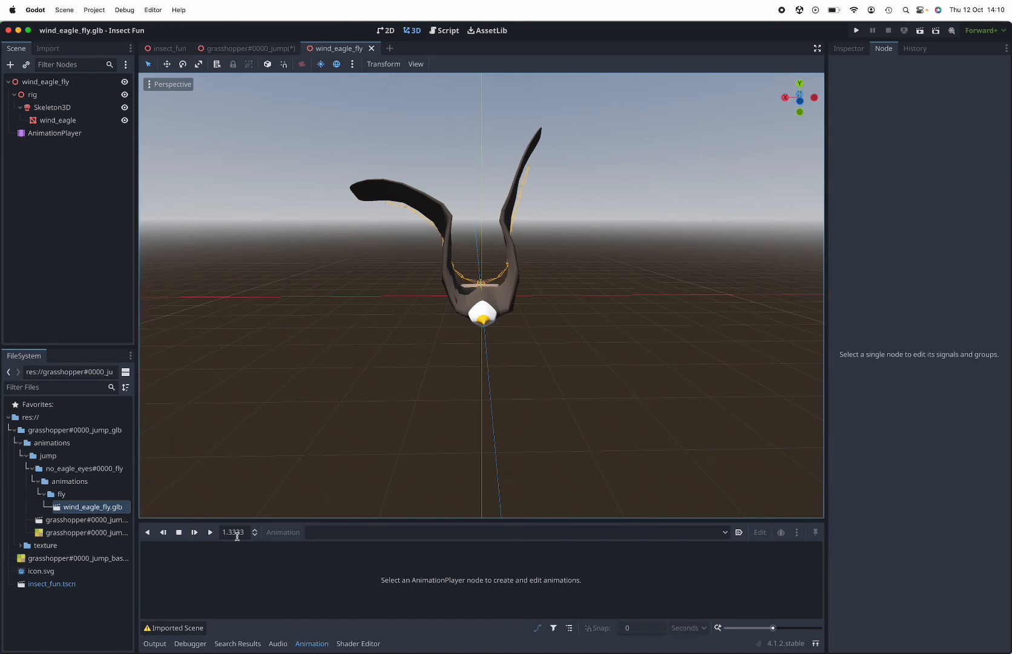
left_click(68, 134)
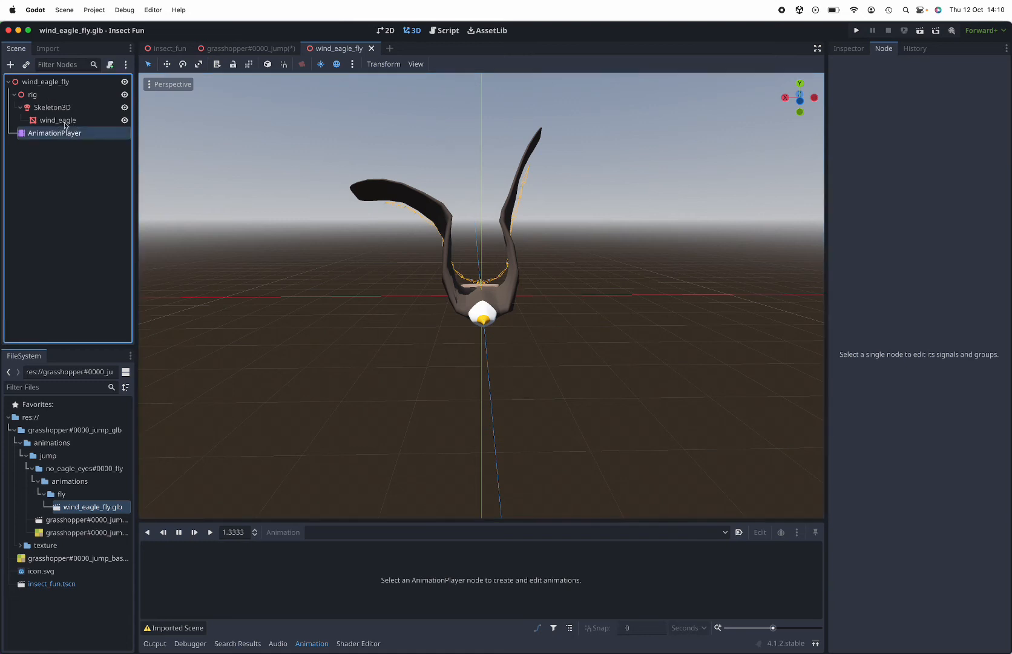
left_click(62, 121)
left_click(60, 134)
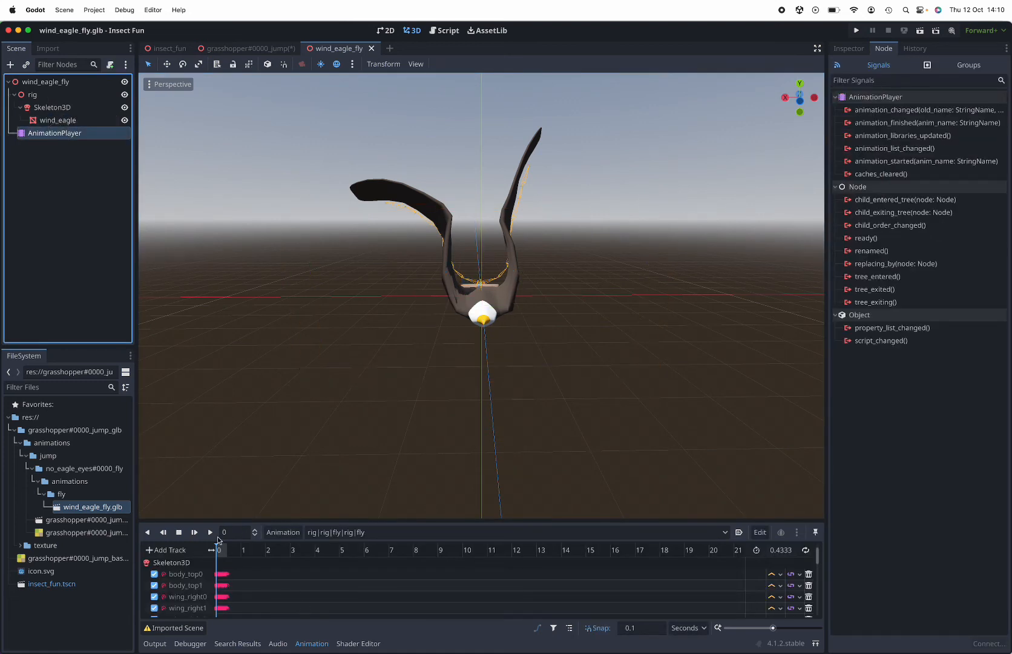
left_click(210, 532)
scroll(273, 439, "down", 3)
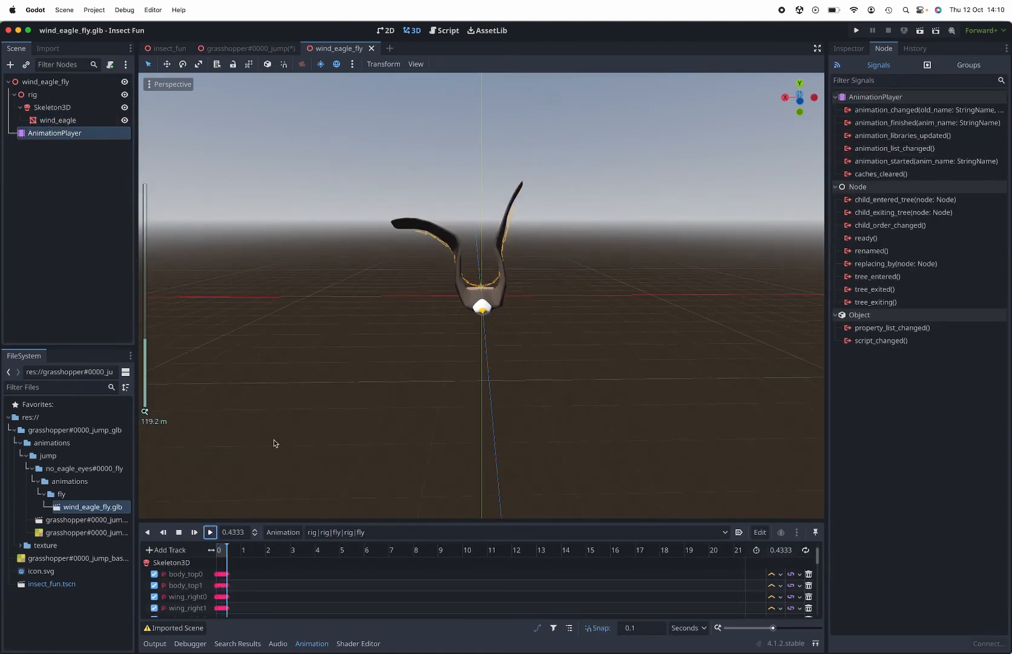
Replay the eagle's fly animation several times from a low side angle to check the wing movement
left_click(524, 334)
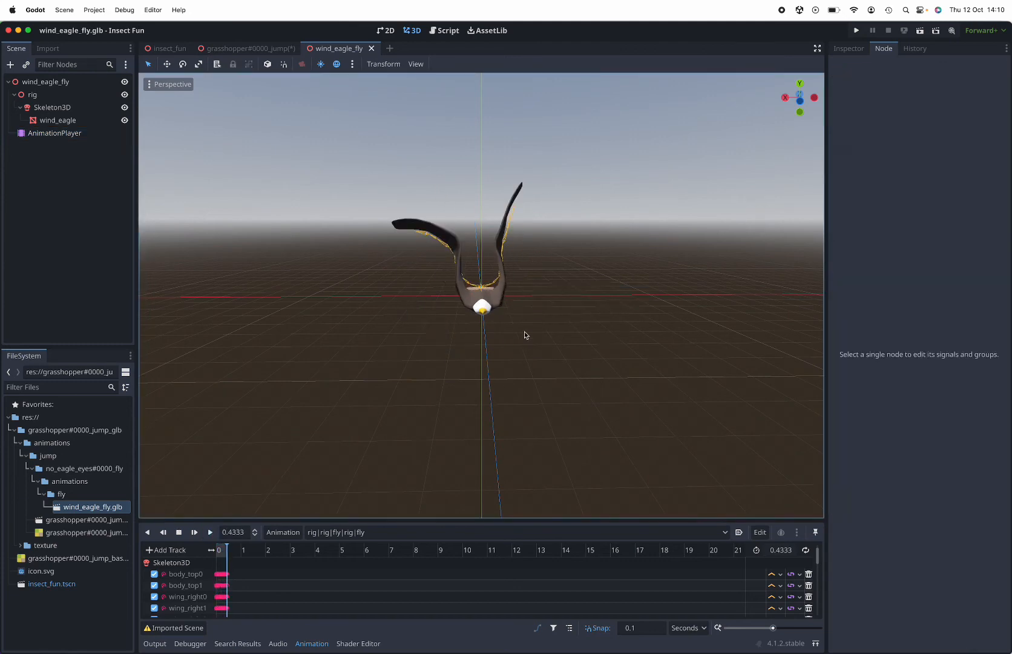
middle_click_drag(524, 335, 584, 370)
left_click(215, 533)
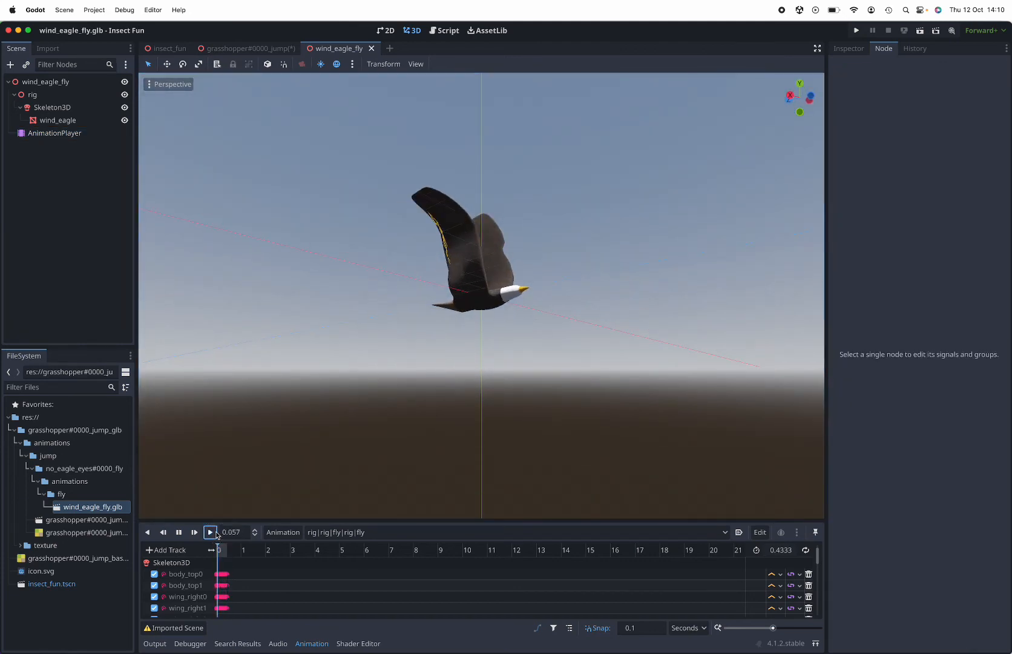
left_click(216, 532)
left_click(215, 532)
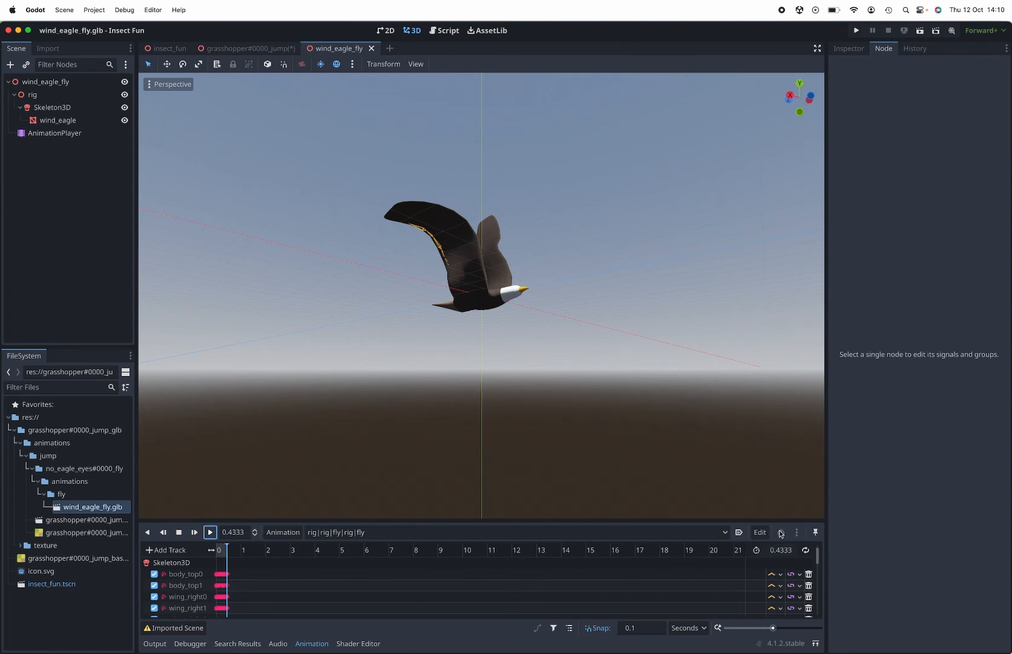
left_click(210, 532)
left_click(211, 536)
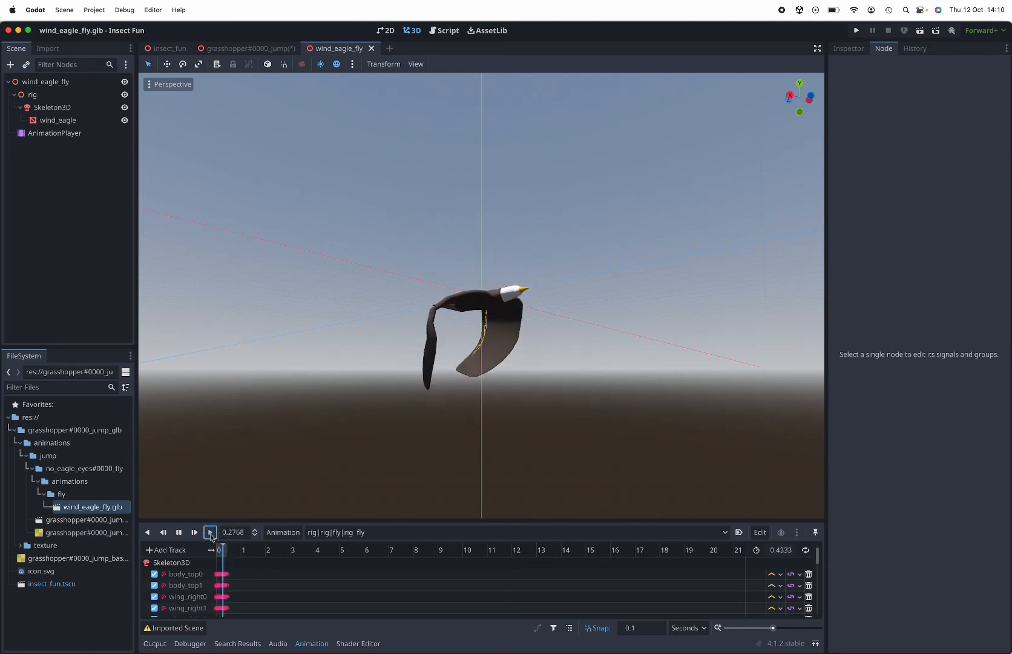
left_click(211, 536)
Replay the eagle's fly animation from a raised front-side angle
left_click_drag(447, 347, 357, 450)
middle_click_drag(456, 334, 394, 420)
left_click(211, 532)
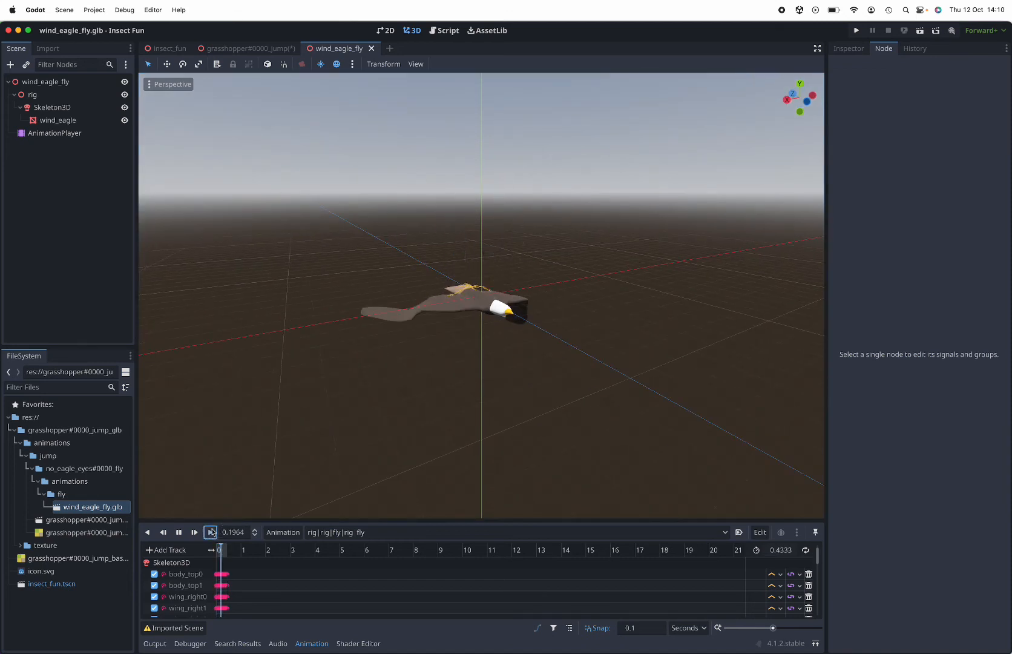
left_click(212, 532)
left_click(211, 532)
left_click(211, 532)
Watch the eagle's fly animation from farther away, facing it from the front
left_click(632, 315)
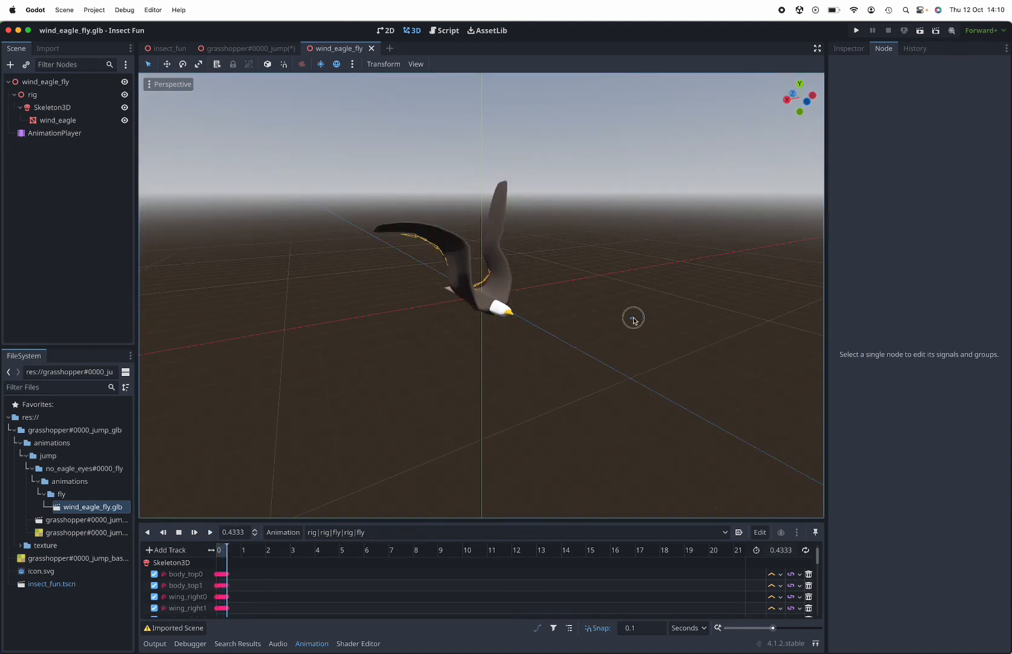
middle_click_drag(578, 318, 560, 307)
scroll(560, 308, "down", 5)
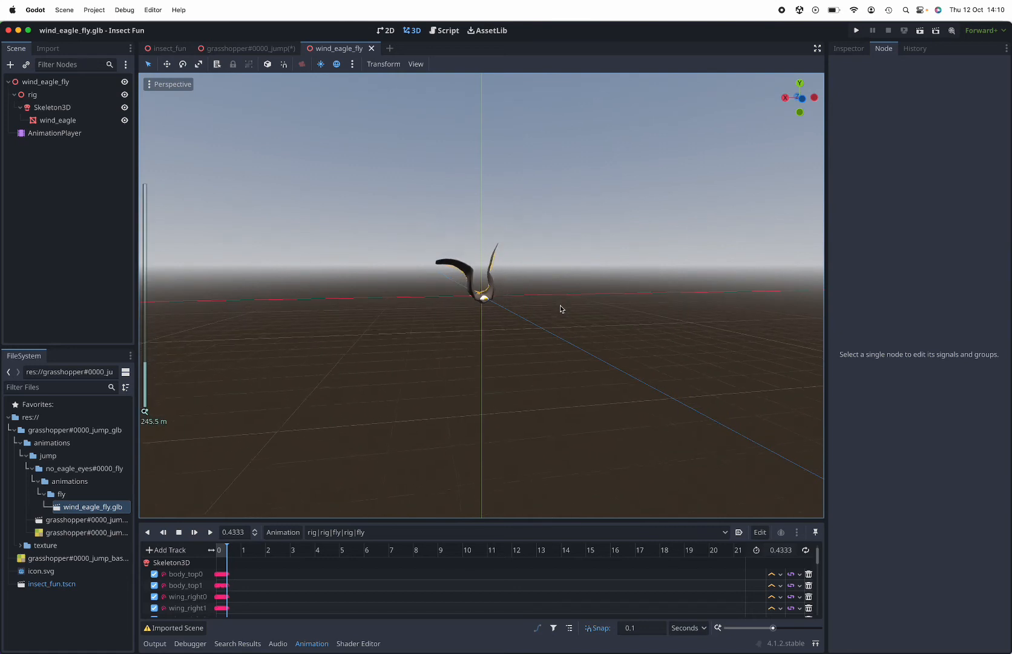
left_click(211, 532)
left_click(211, 532)
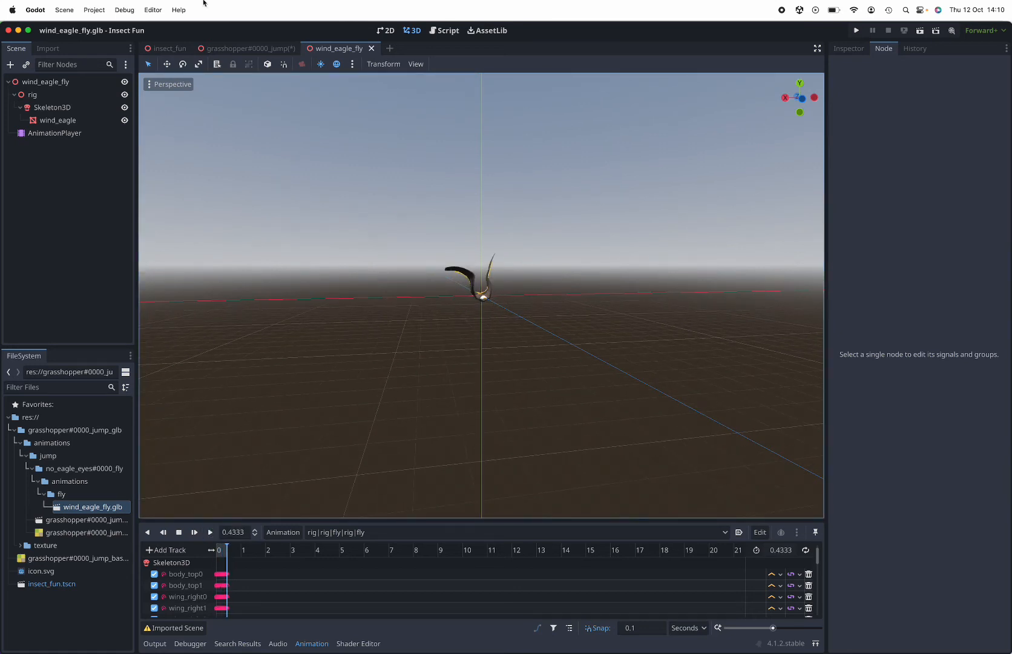
Return to the grasshopper#0000_jump scene, look through its nodes, and try to play an animation with wind_eagle_fly selected
left_click(240, 48)
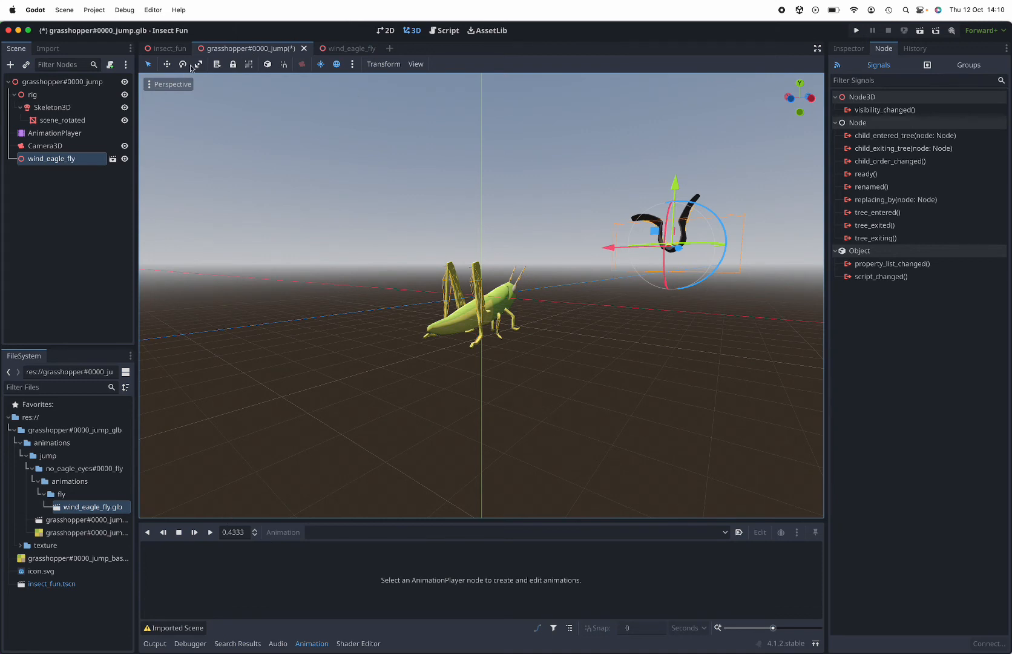
left_click(45, 146)
left_click(53, 107)
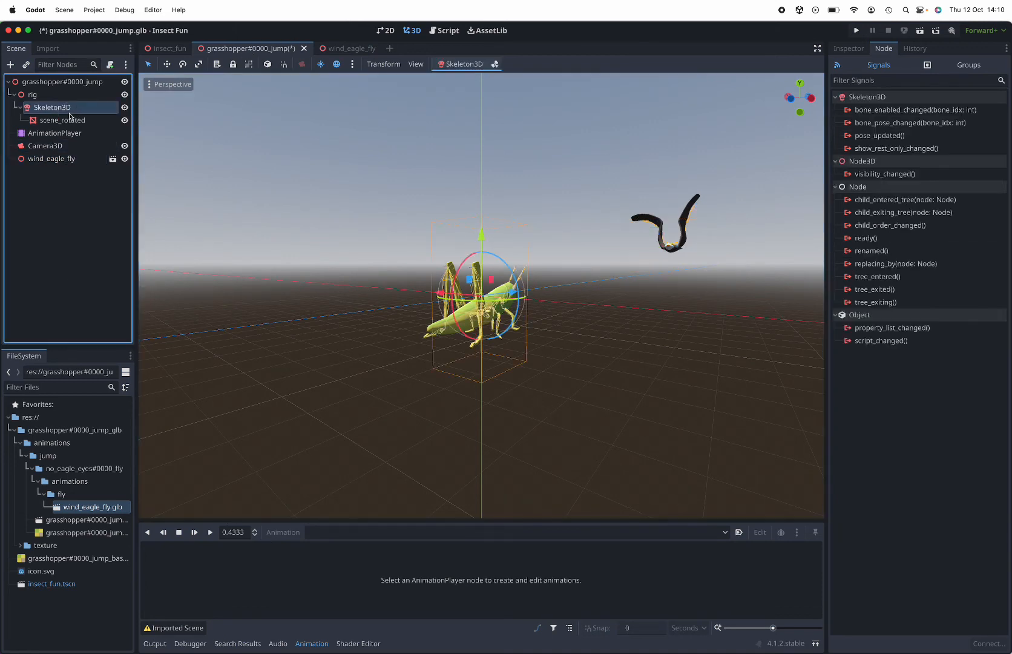
left_click(68, 121)
left_click(75, 160)
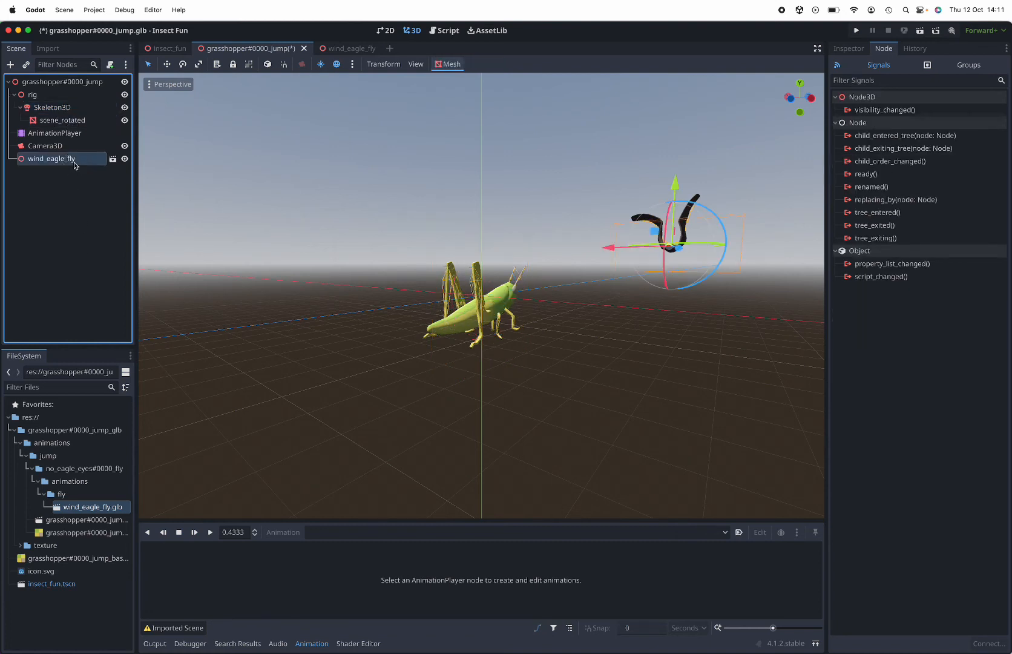
left_click(213, 535)
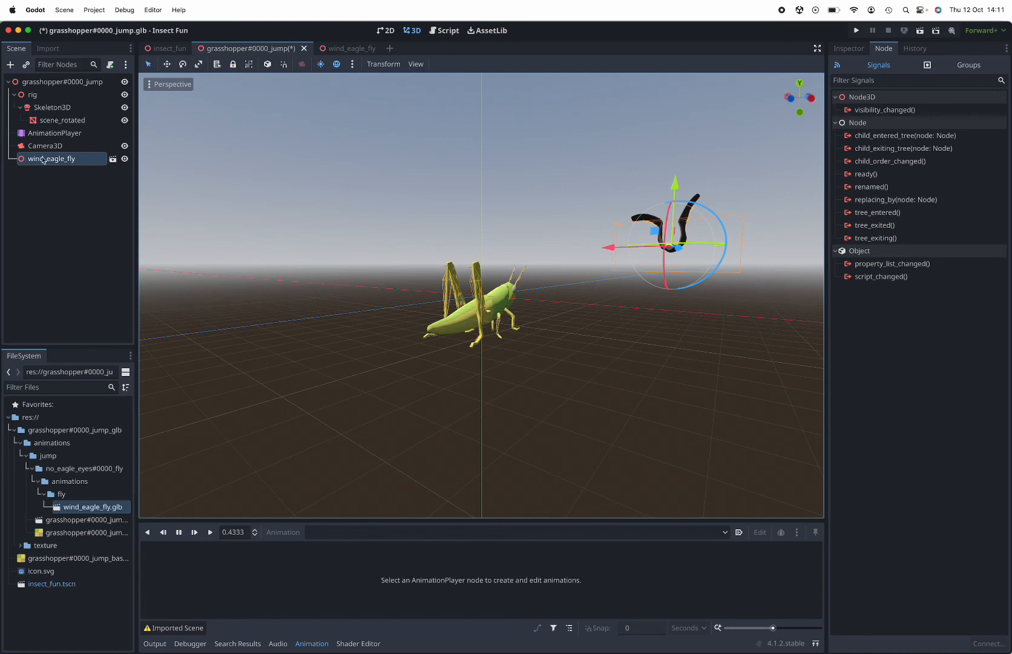
left_click(48, 121)
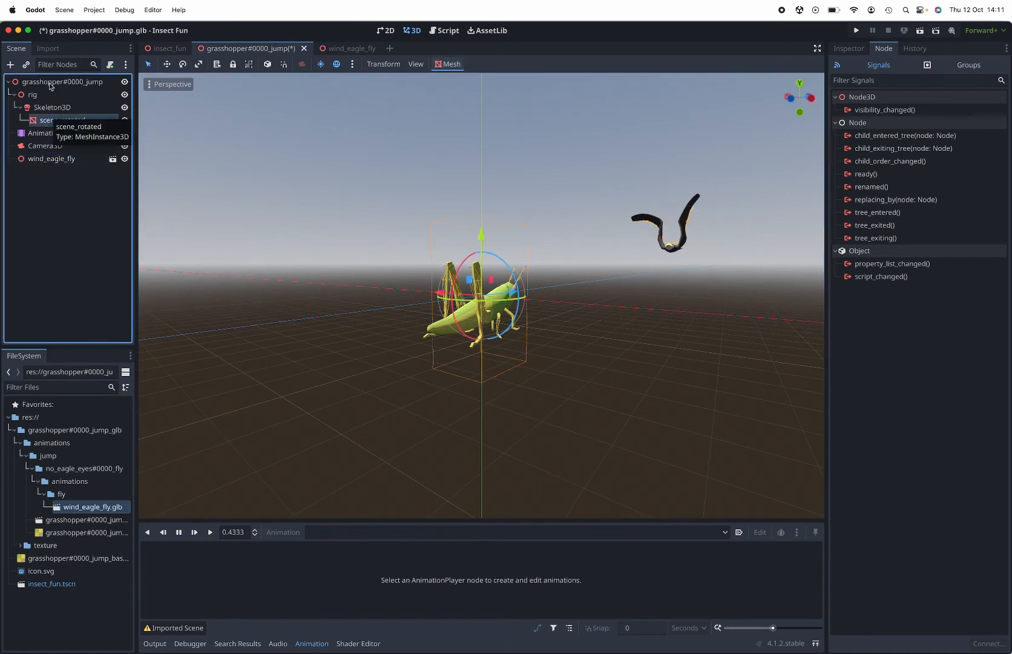
Open the grasshopper instance's scene from insect_fun and try animation playback with scene_rotated selected
left_click(170, 48)
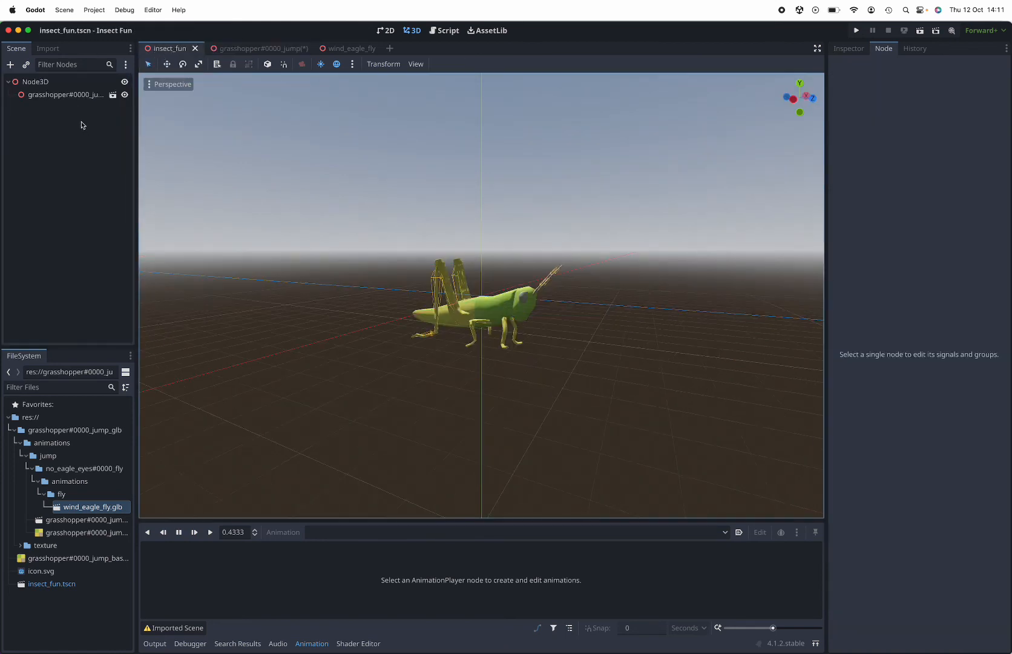
left_click(113, 95)
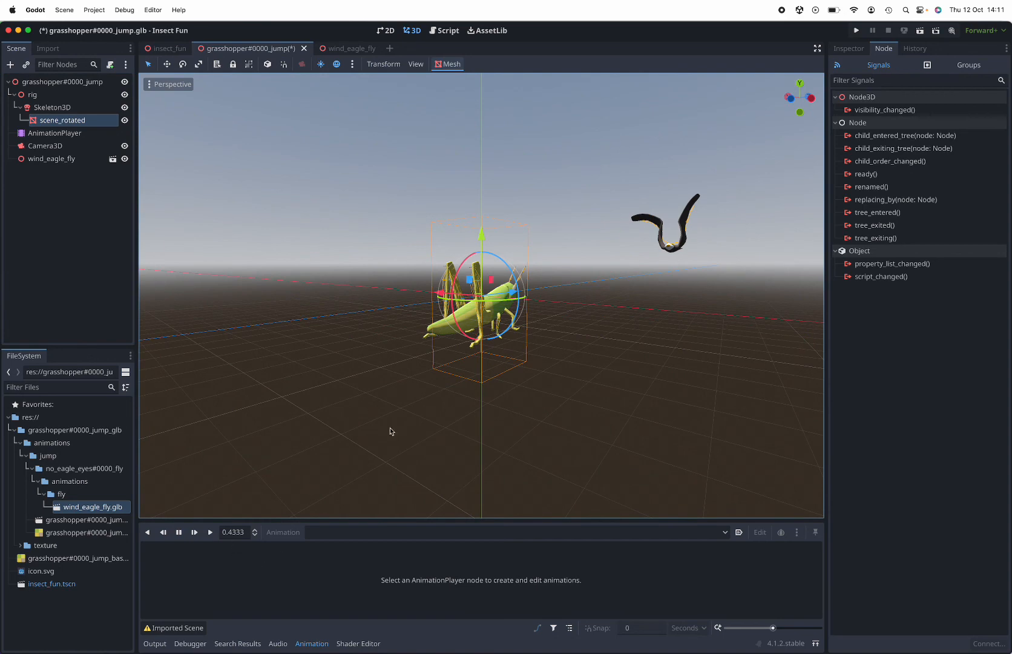
left_click(210, 533)
Examine the eagle and grasshopper together in the scene from the front, below and side, with nothing selected at the end
scroll(517, 393, "up", 1)
middle_click_drag(517, 392, 552, 367)
scroll(553, 366, "up", 2)
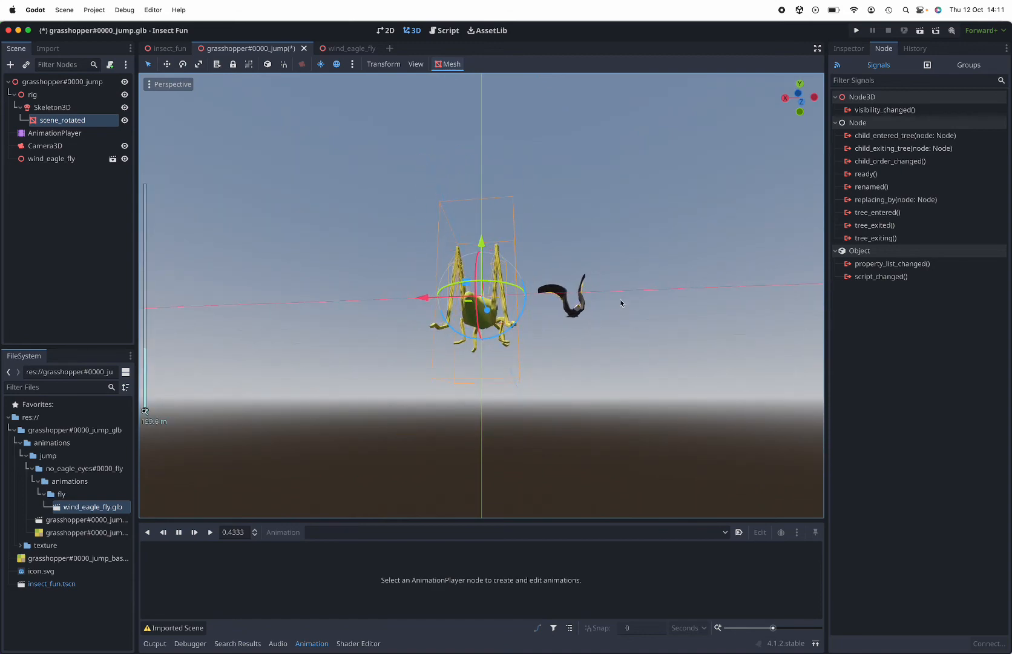
middle_click_drag(644, 280, 569, 309)
scroll(666, 331, "down", 2)
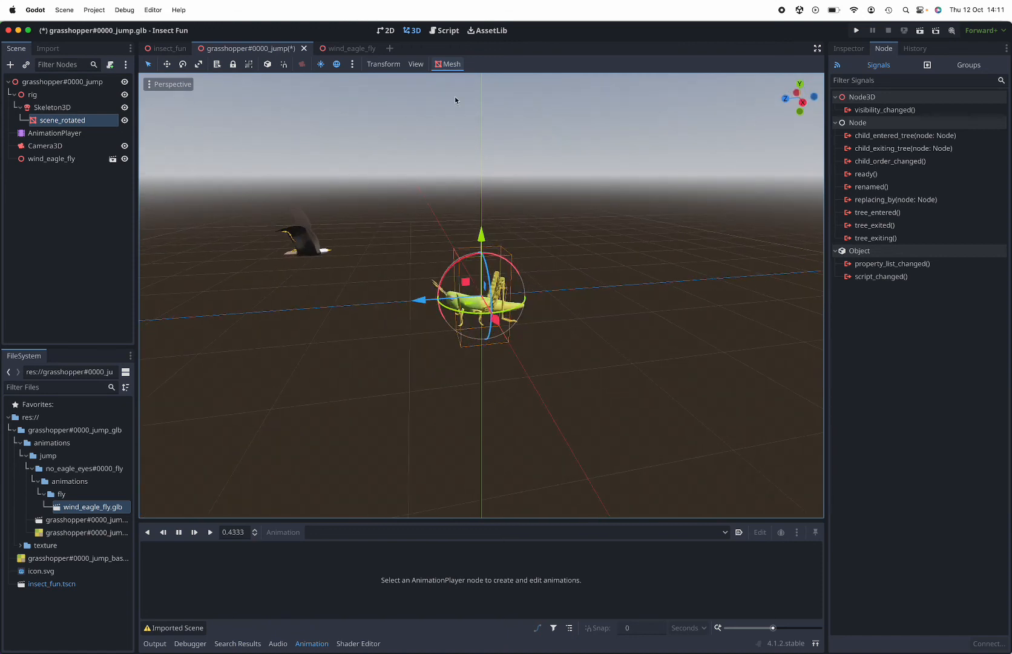
left_click(617, 343)
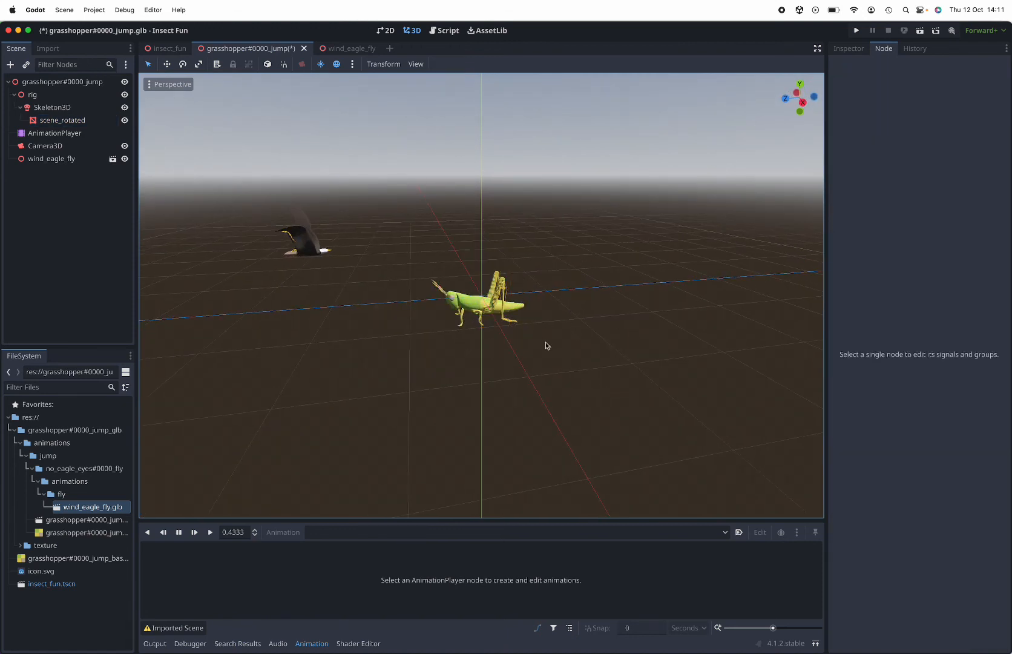
middle_click_drag(546, 345, 477, 339)
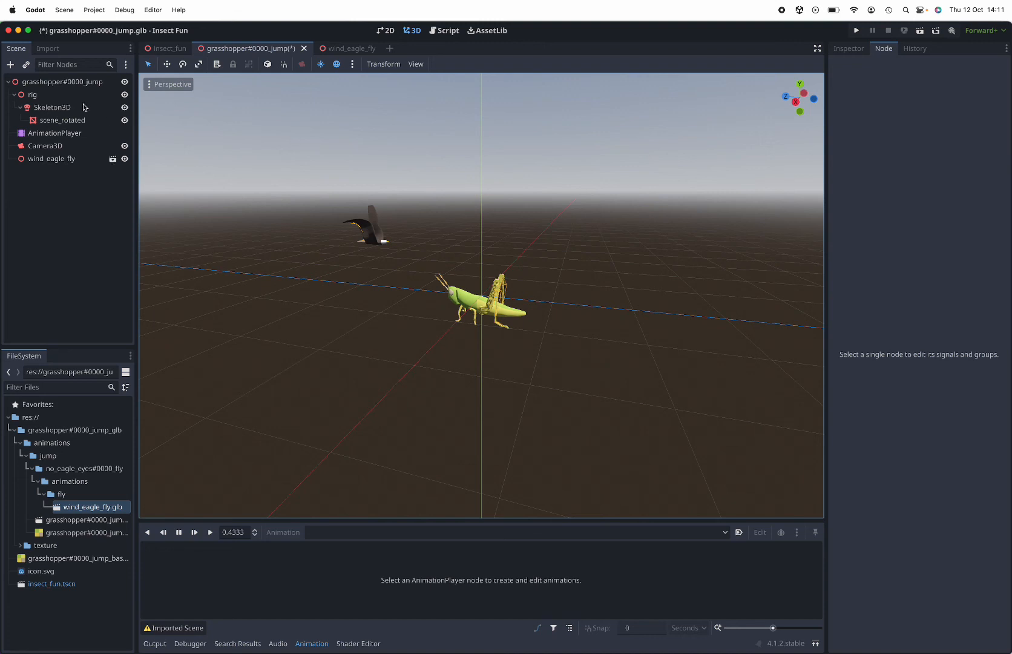
Select the grasshopper#0000_jump root node, and go through insect_fun back to the grasshopper instance's scene
left_click(88, 83)
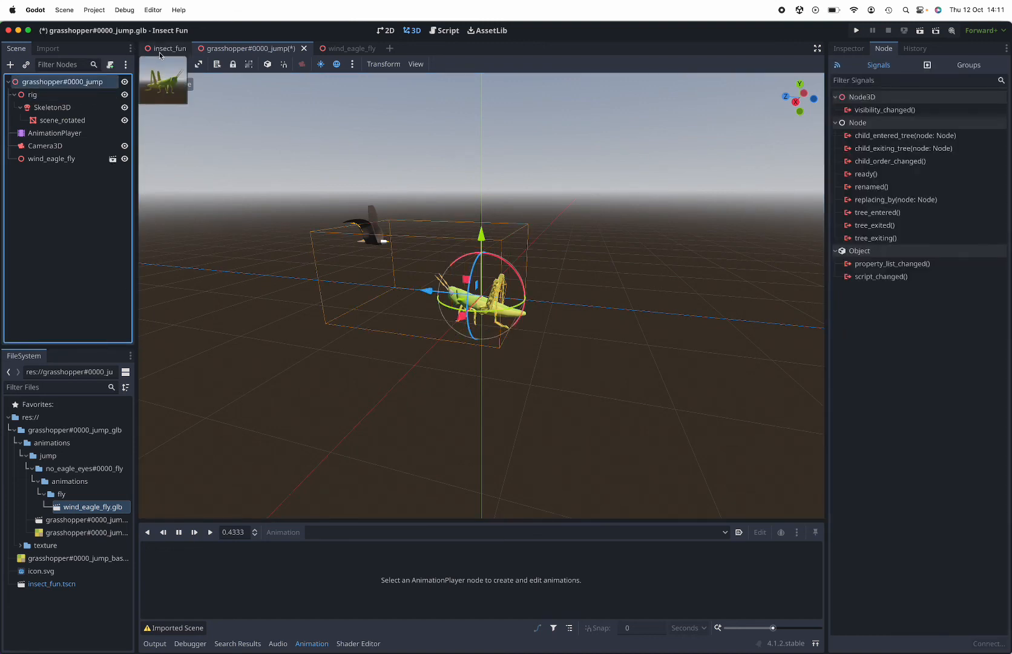
left_click(163, 48)
left_click(114, 96)
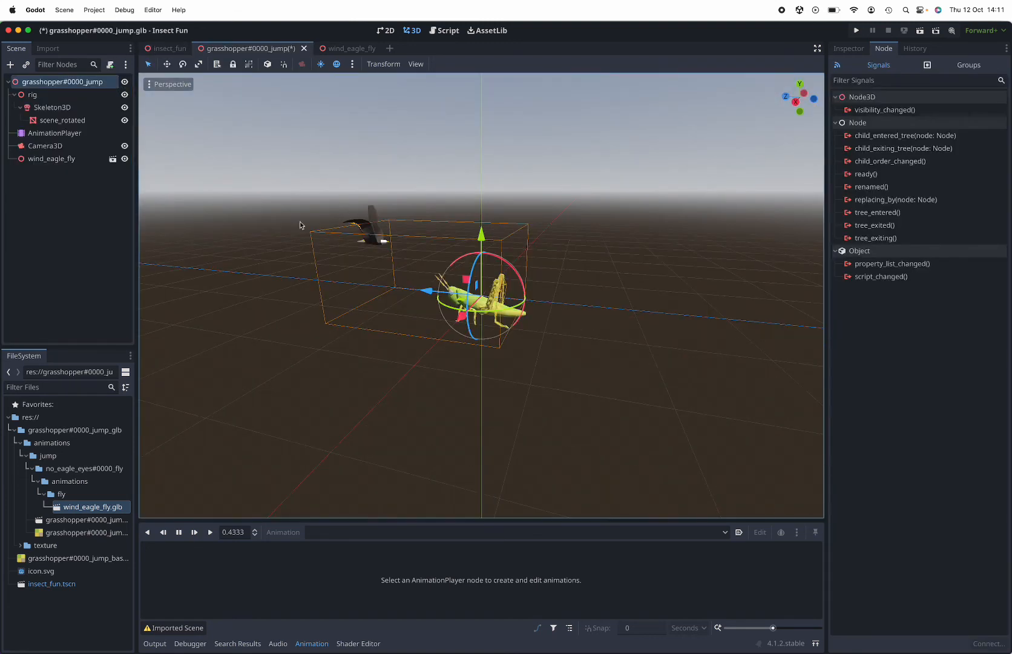
Select the grasshopper scene's AnimationPlayer and play its rig|rig|AnimationAction|rig|AnimationAction animation twice
left_click(68, 120)
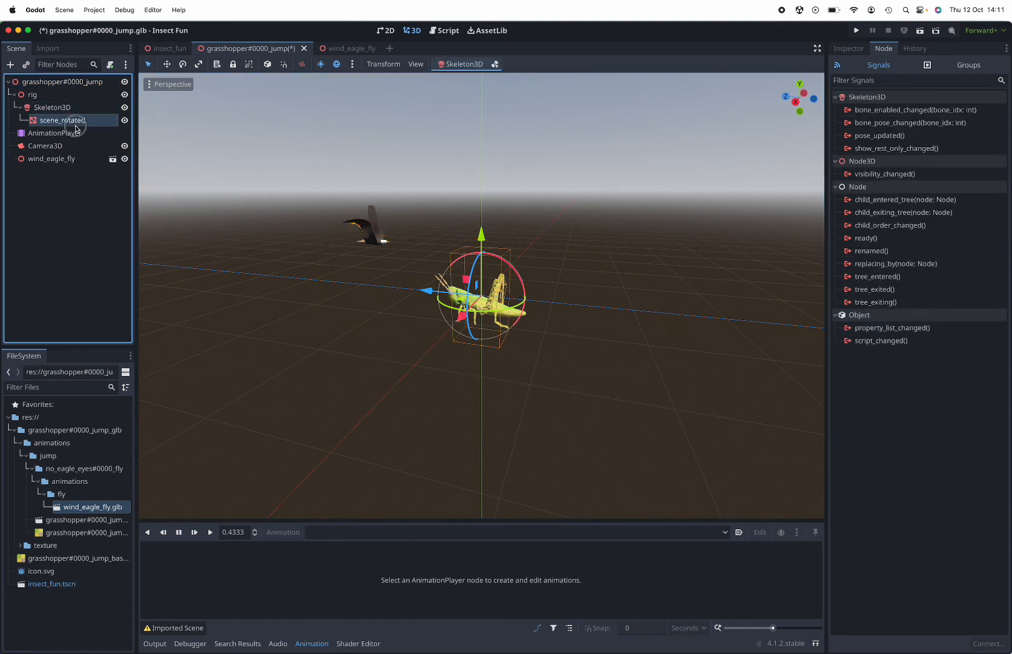
left_click(77, 133)
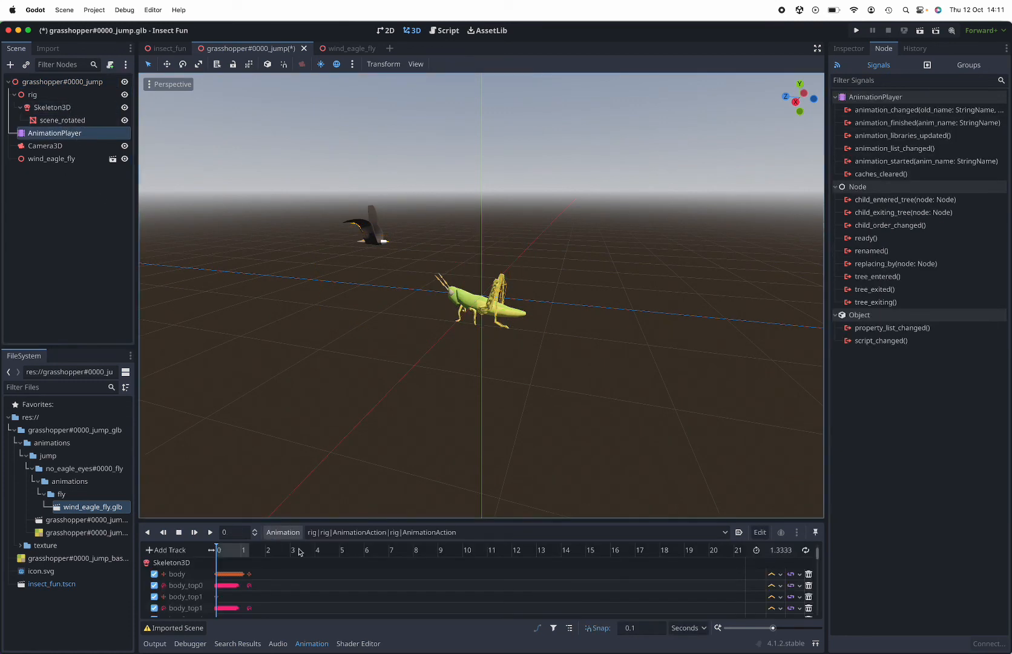
left_click(210, 532)
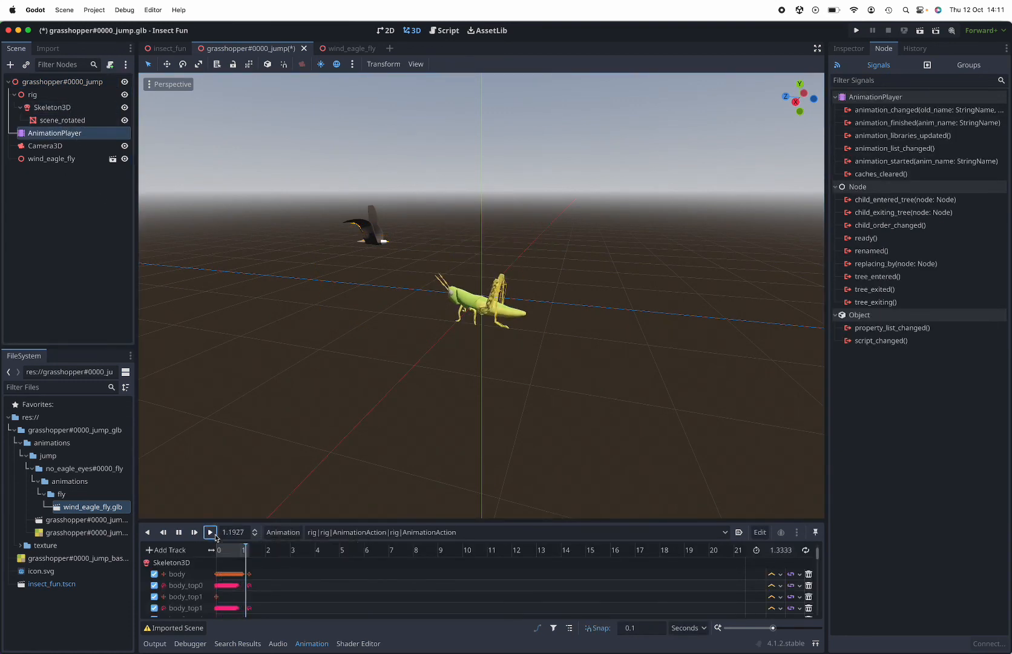
left_click(210, 532)
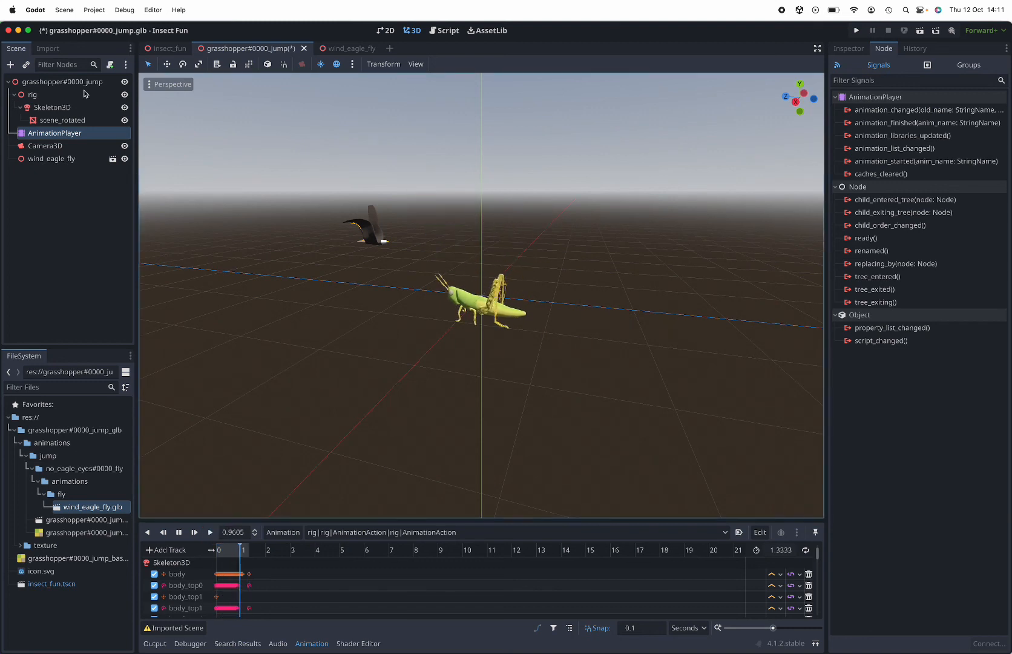
Go through insect_fun to the wind_eagle_fly scene and play its rig|rig|fly|rig|fly animation twice, viewing the eagle up close from the front
left_click(164, 49)
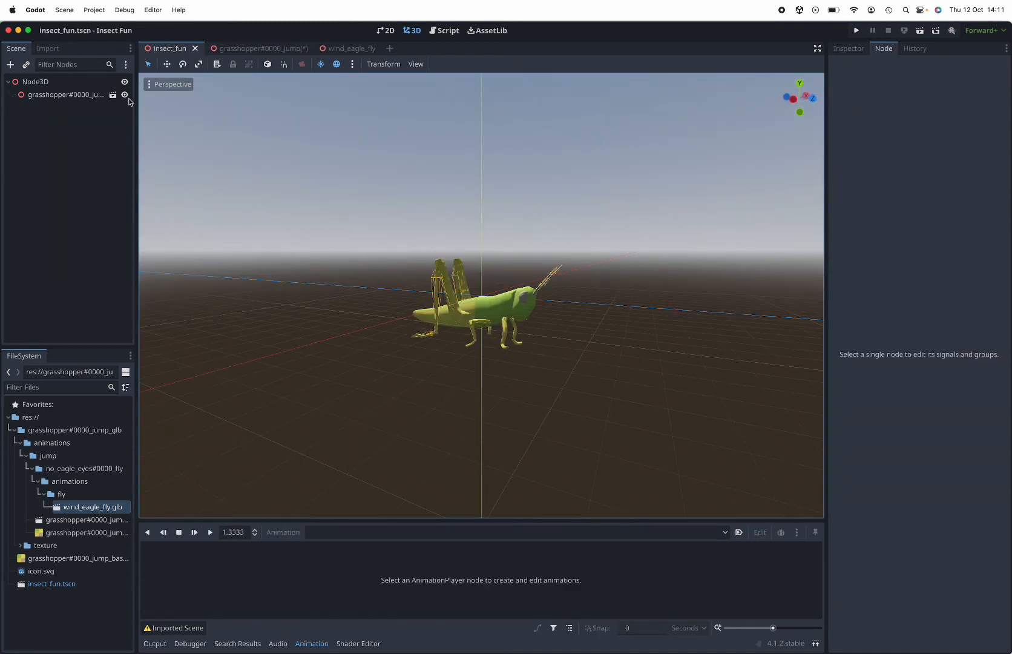
left_click(340, 49)
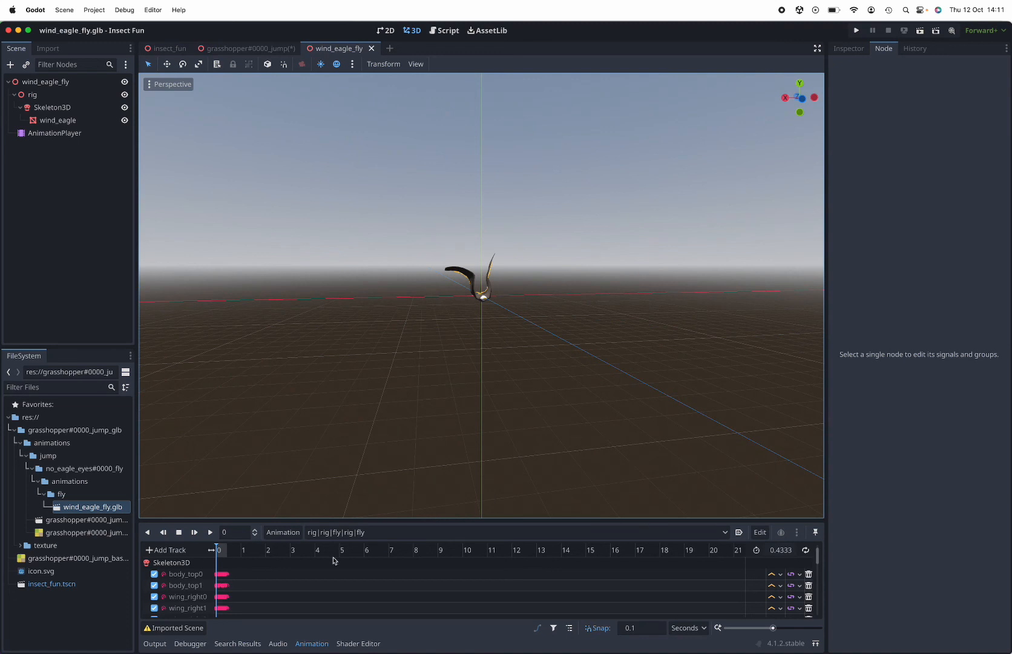
left_click(210, 532)
scroll(518, 394, "up", 5)
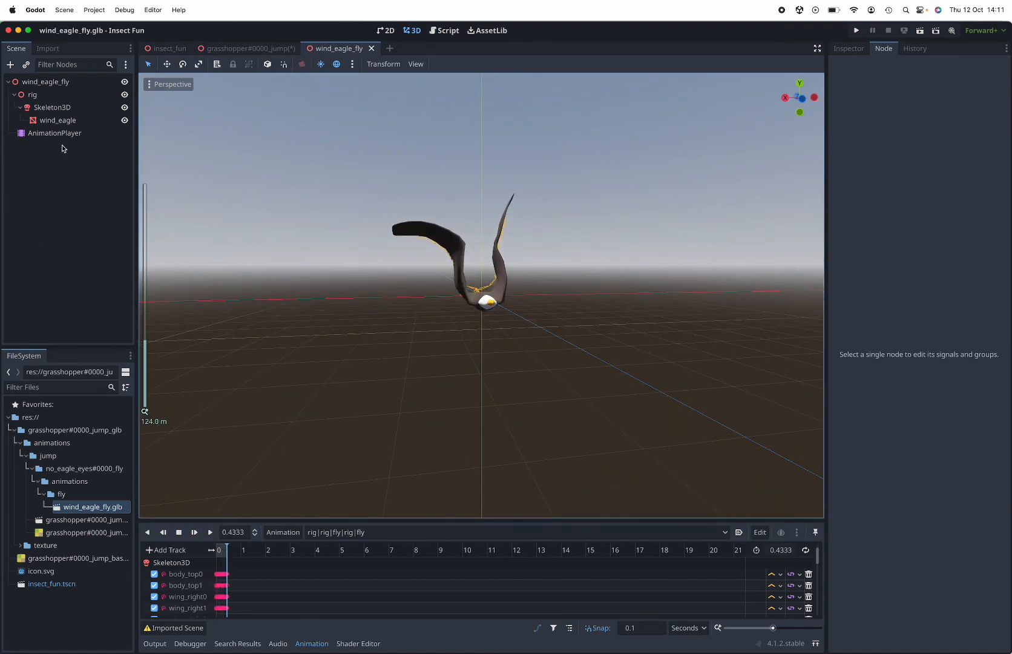
left_click(210, 532)
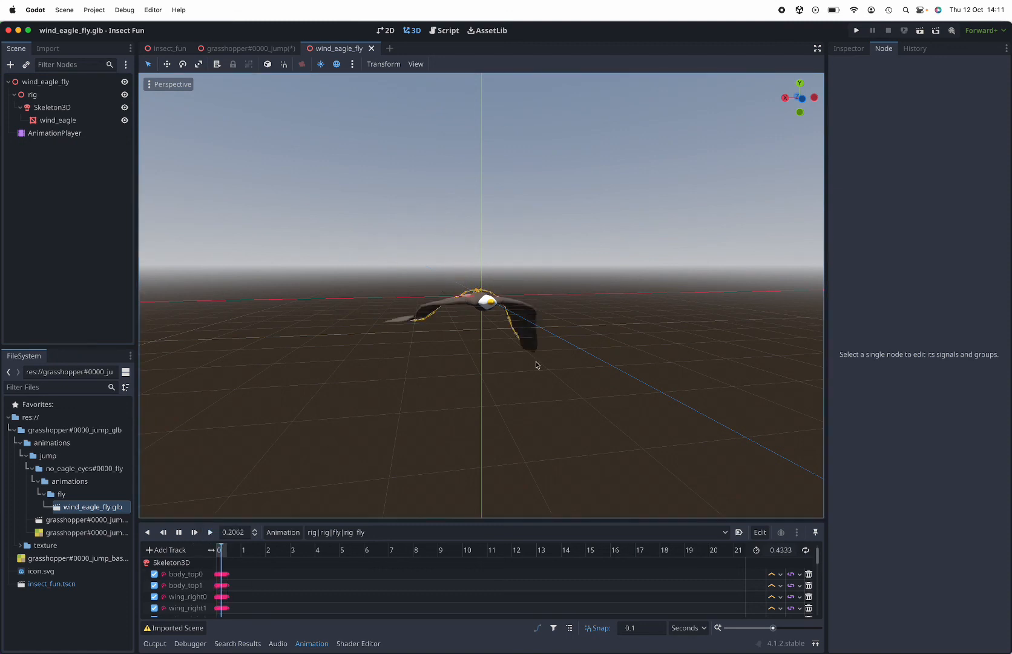
Replay the eagle's fly animation and examine the eagle from above on both sides
middle_click_drag(536, 365, 416, 390)
scroll(436, 377, "down", 8)
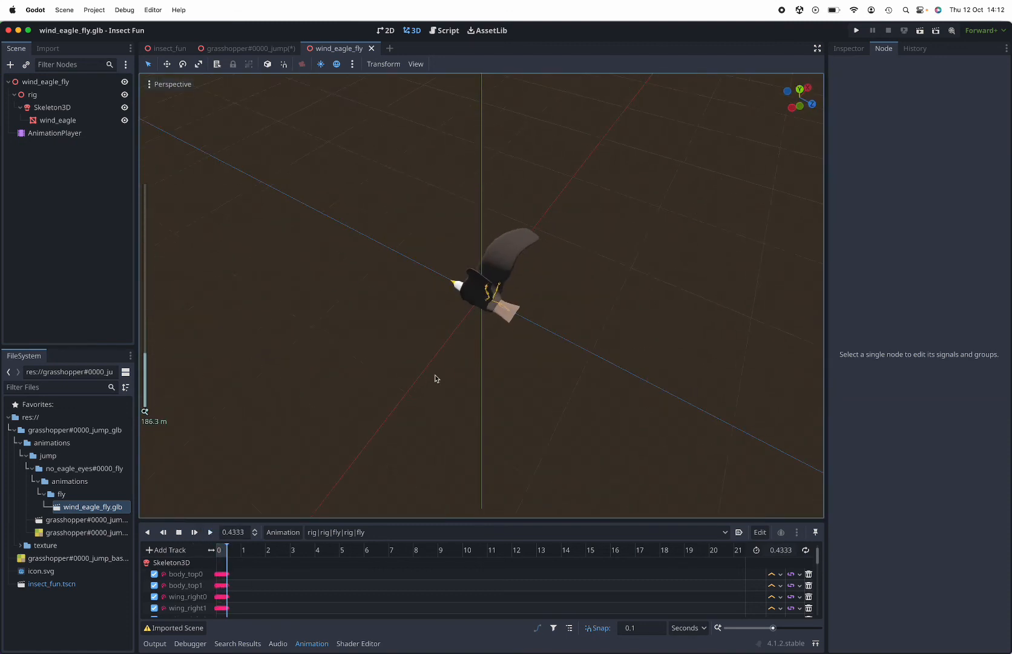
left_click(210, 532)
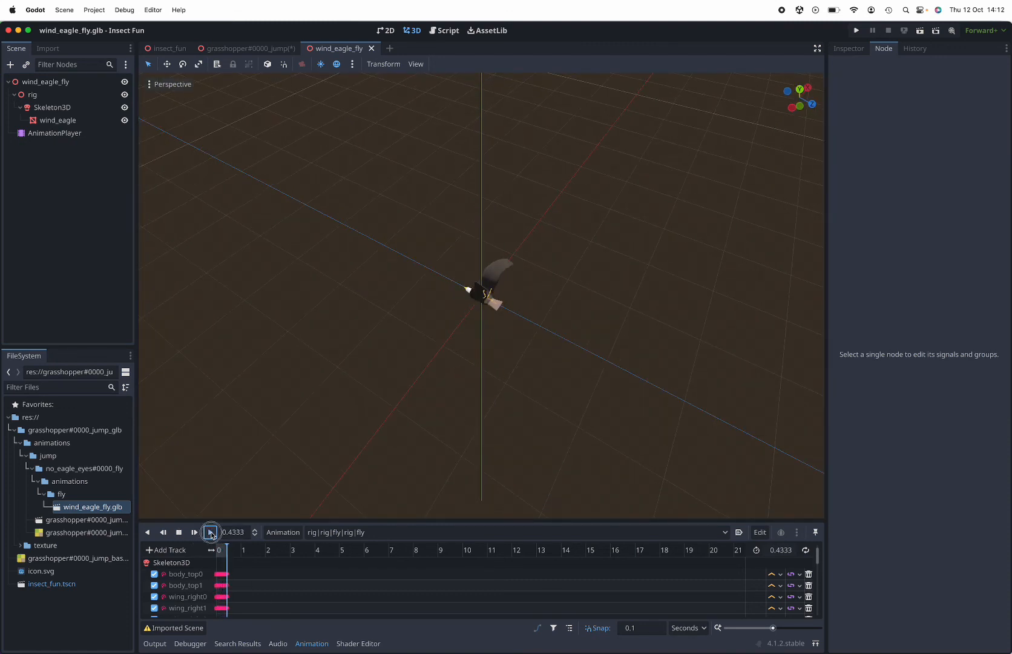
scroll(351, 321, "down", 1)
middle_click_drag(351, 321, 535, 327)
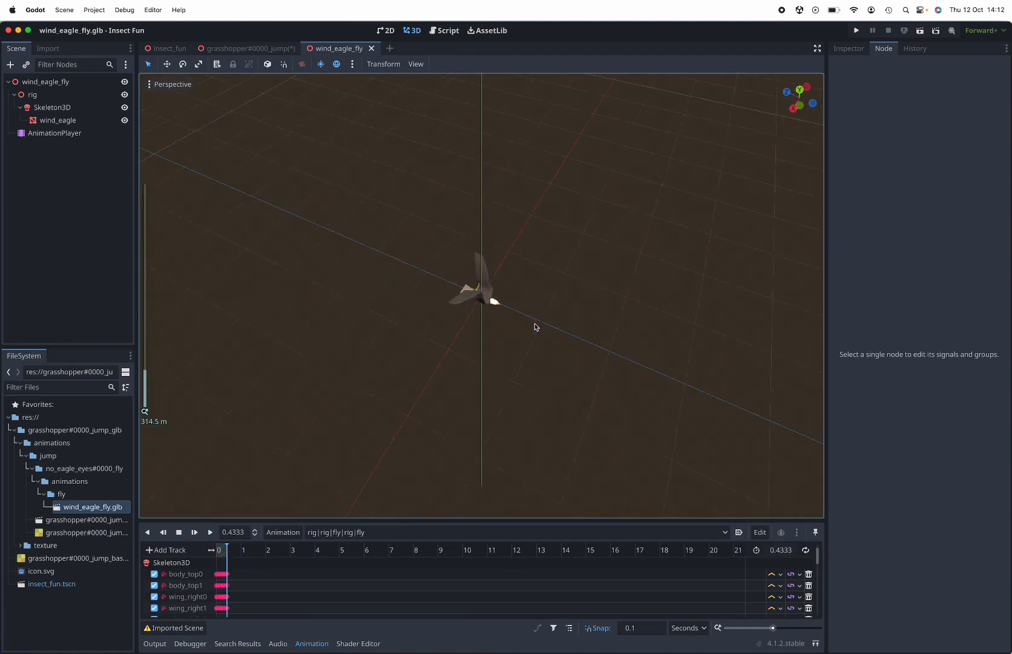
Return to the grasshopper#0000_jump scene and replay the grasshopper's animation with the eagle in view
left_click(233, 49)
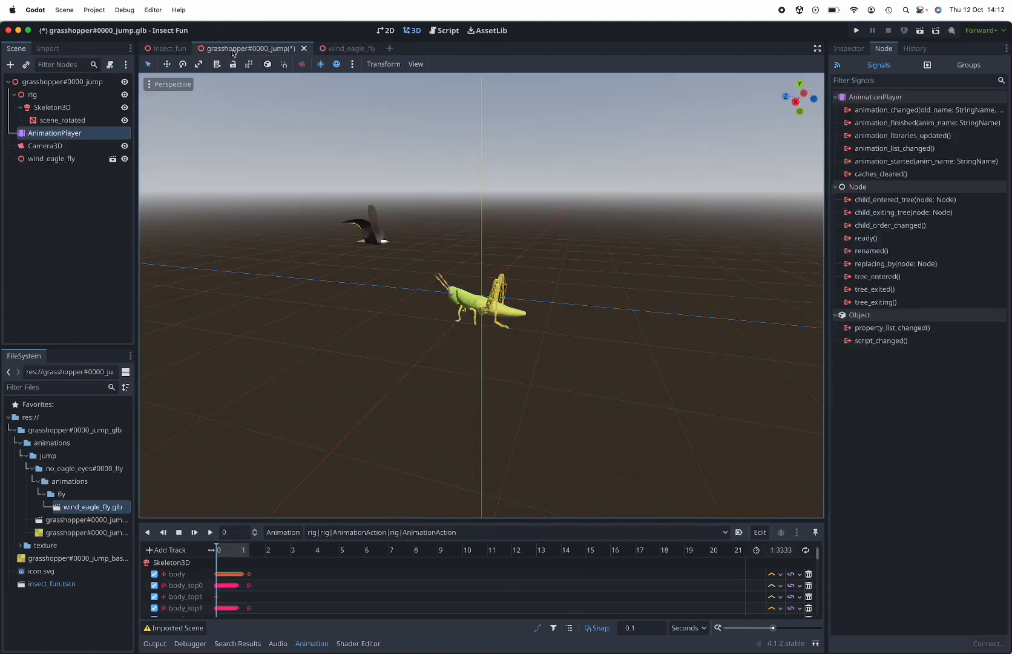
left_click(210, 531)
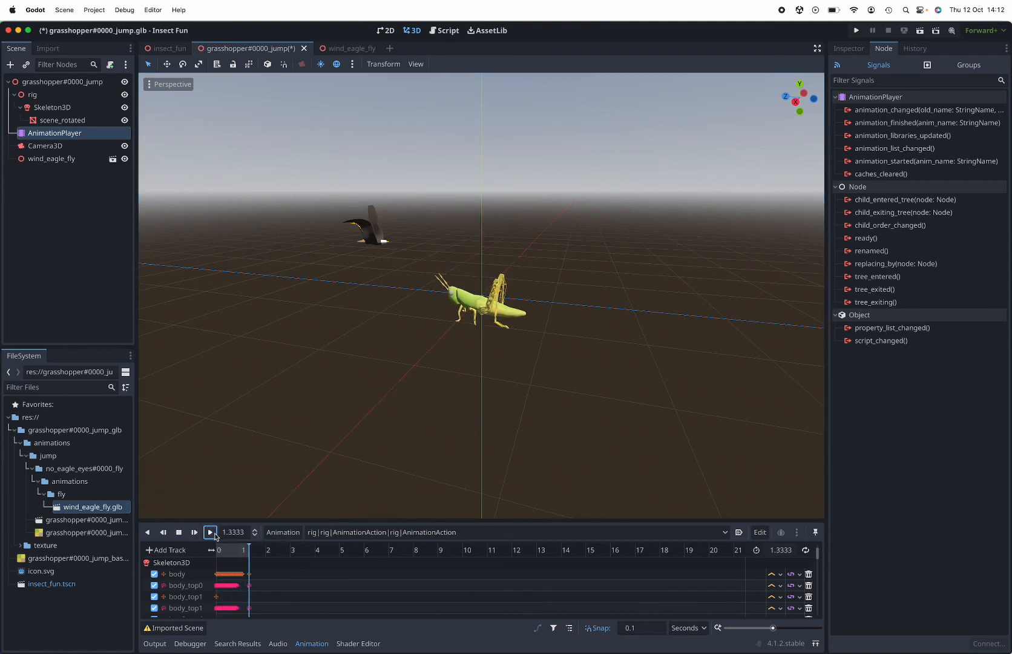
left_click(211, 533)
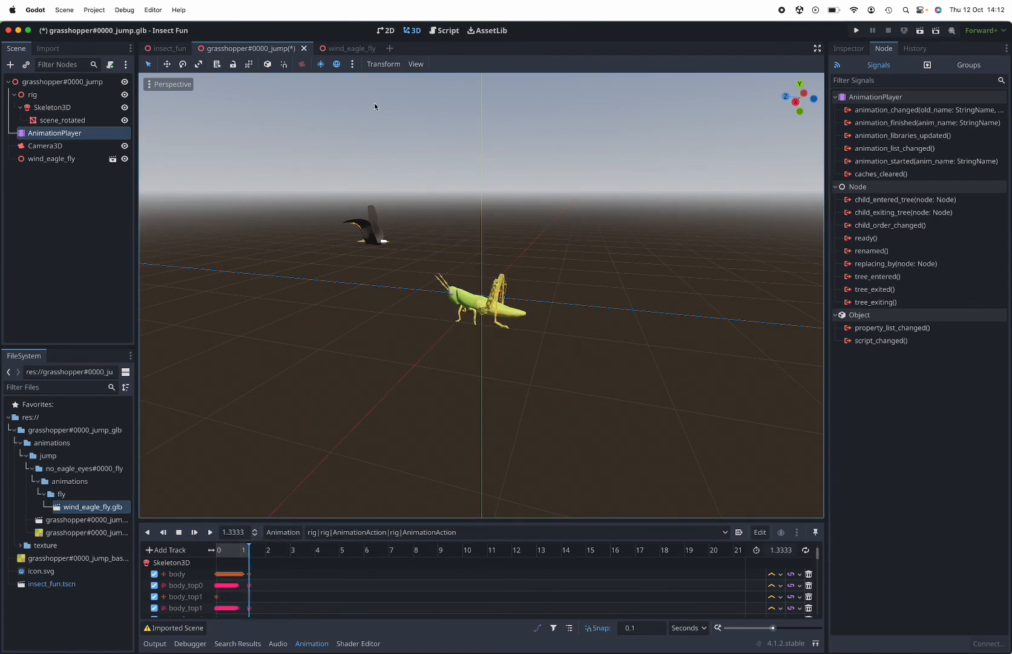
mouse_move(227, 645)
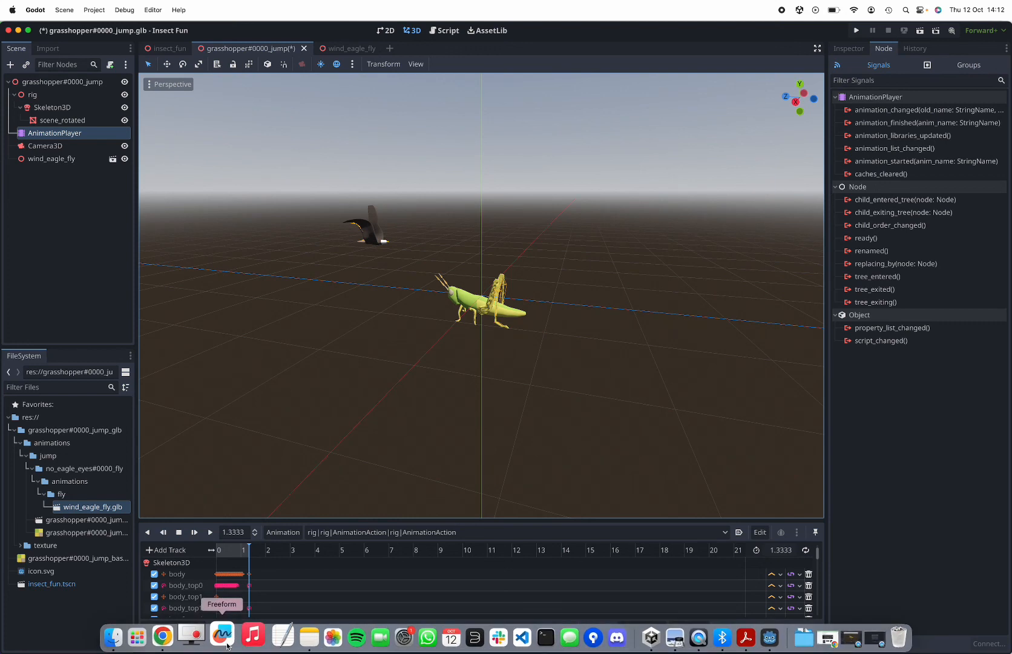